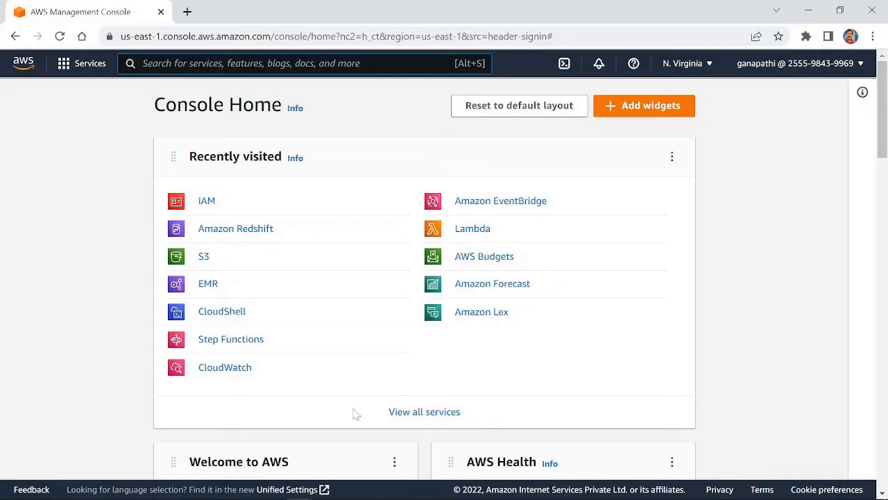
Step: Find the Amazon Redshift service, open it in a new browser tab and start the Redshift Serverless setup
key("alt+s")
type("redshift")
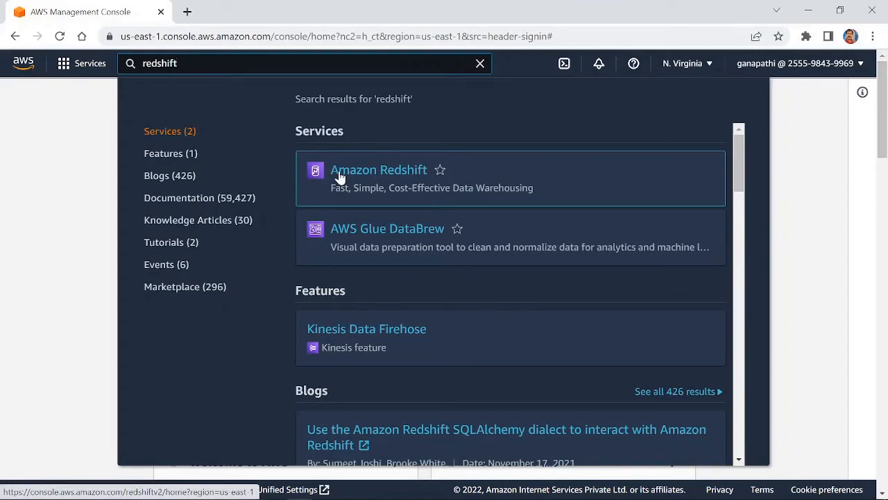
right_click(340, 177)
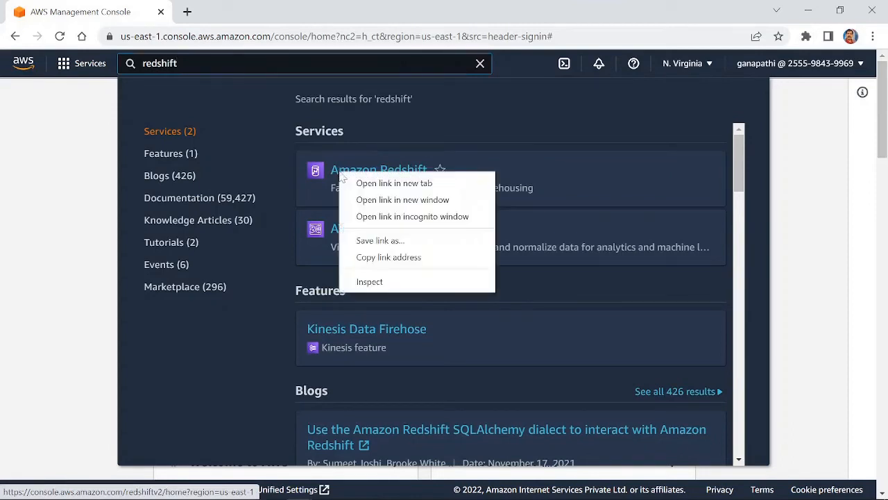
left_click(378, 183)
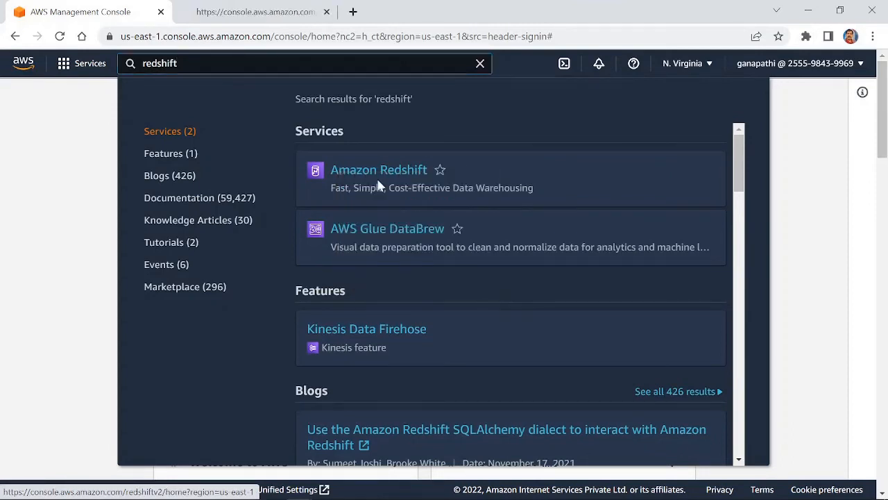
left_click(241, 13)
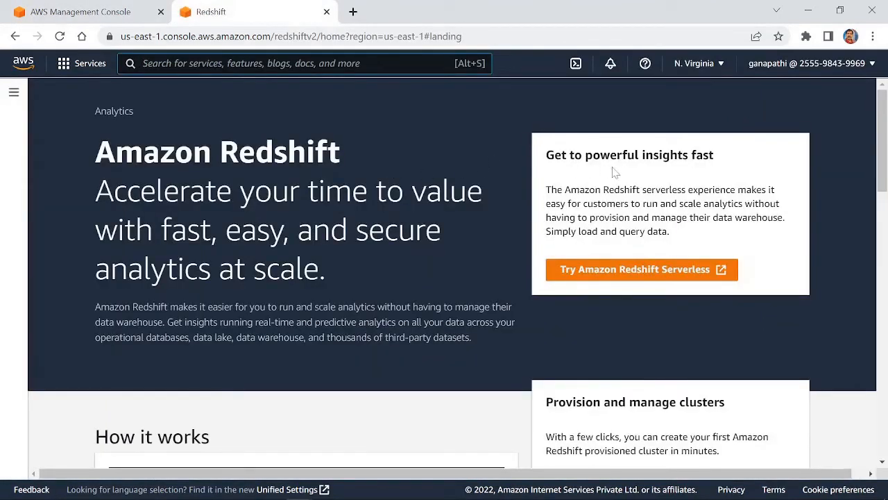
left_click(637, 276)
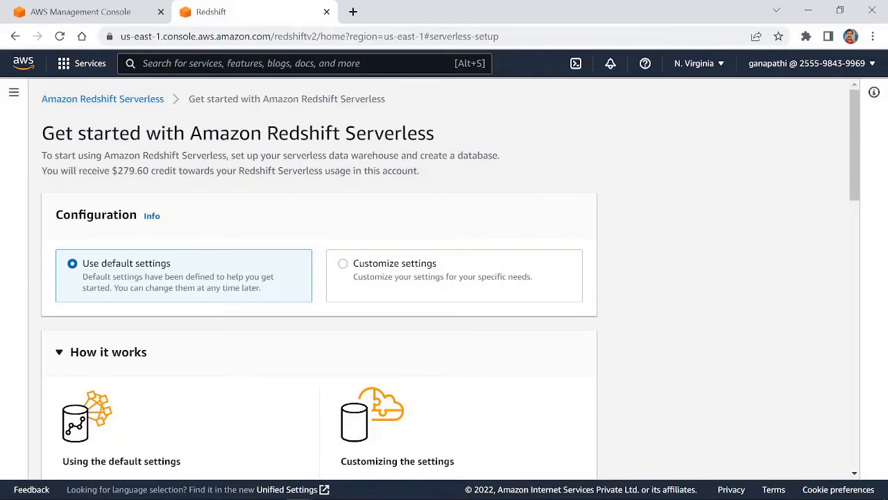
Step: Review the default serverless configuration and open its default IAM role to inspect the attached permissions policies
scroll(277, 218, "down", 1)
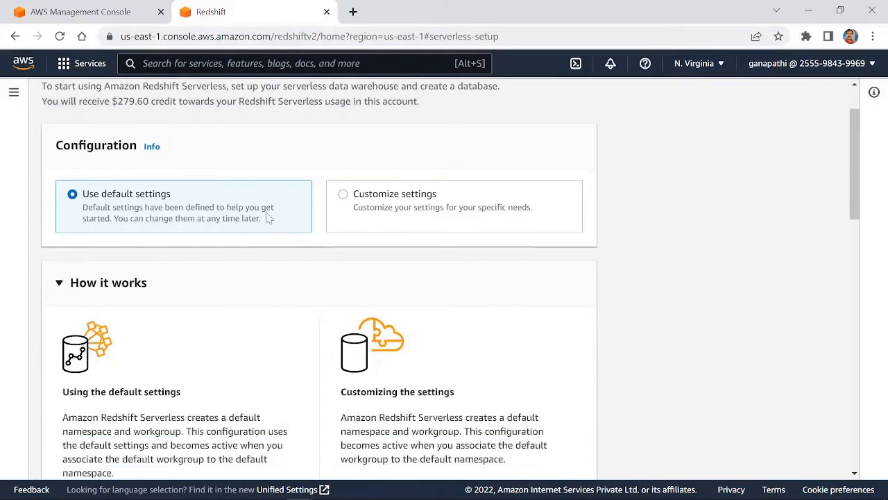
scroll(208, 271, "up", 1)
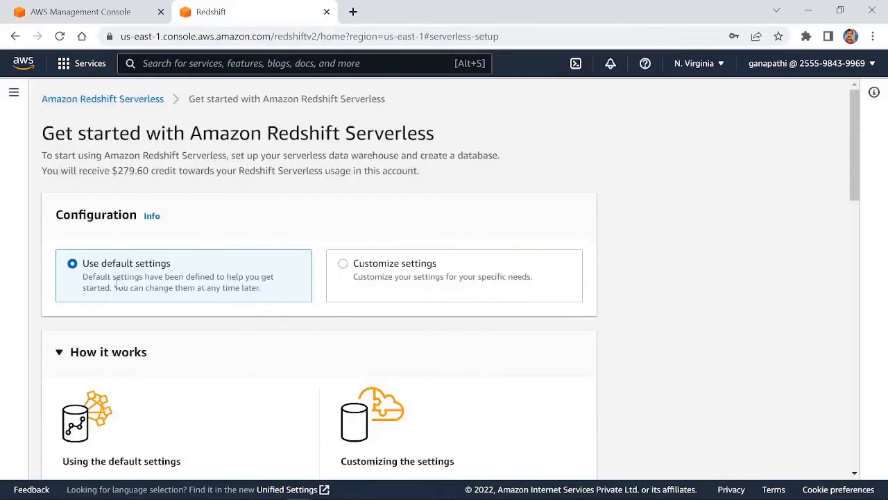
scroll(235, 326, "down", 9)
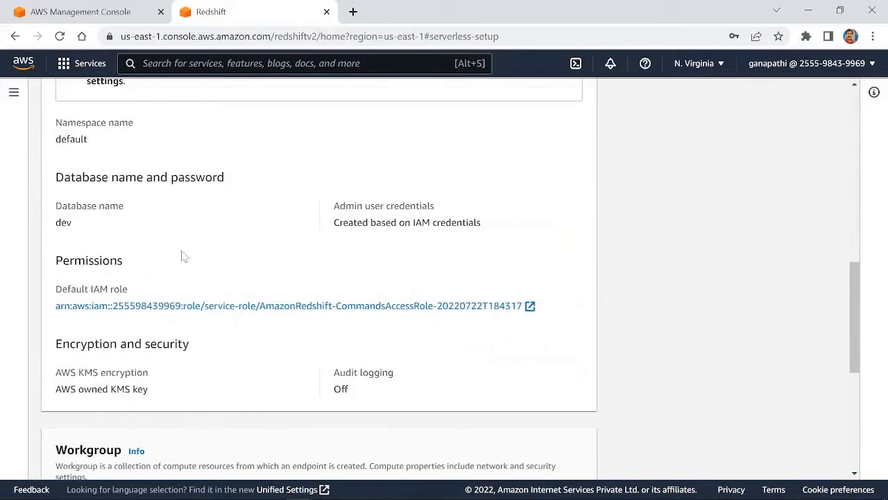
left_click(199, 308)
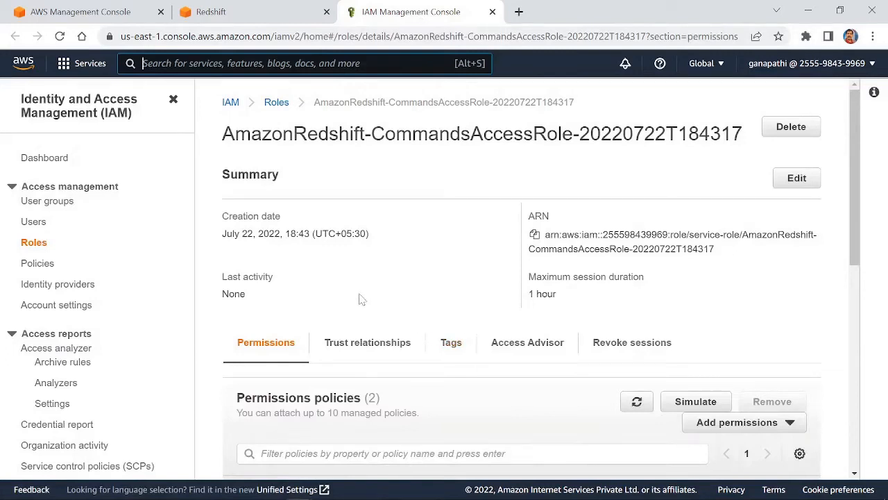
scroll(361, 299, "down", 1)
scroll(368, 302, "down", 1)
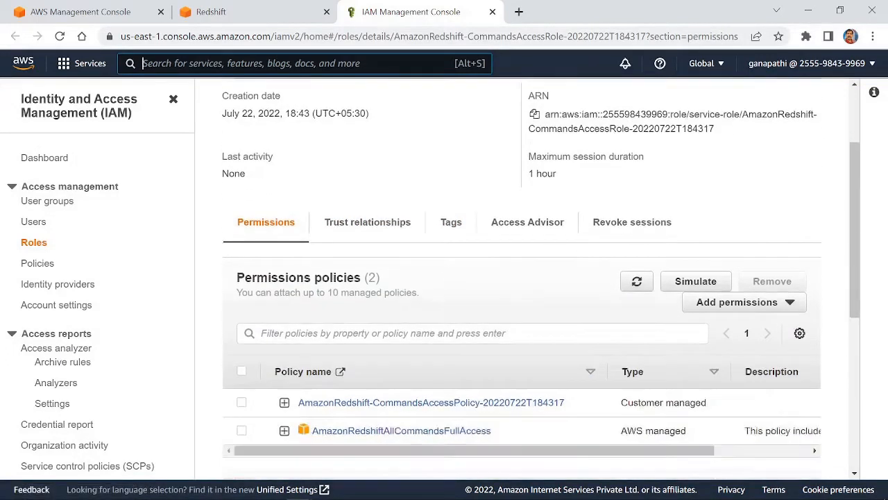
scroll(333, 356, "down", 1)
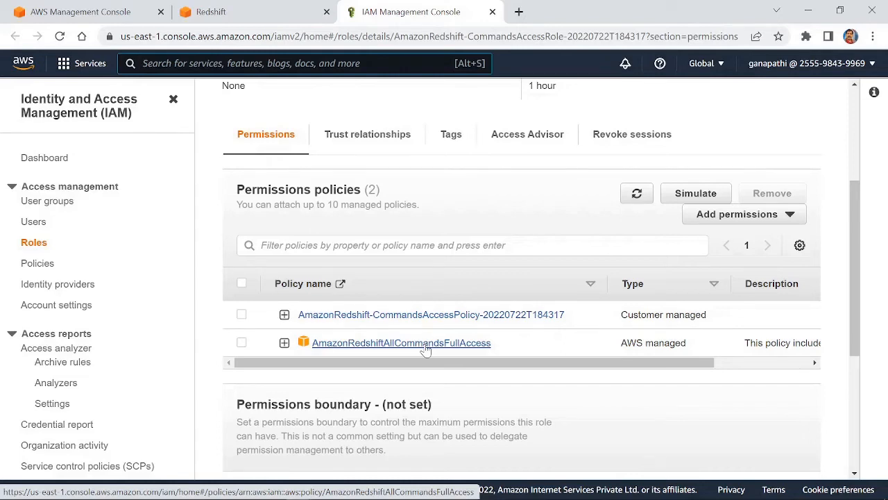
Step: Examine the JSON of the role's customer managed AmazonRedshift-CommandsAccessPolicy, and return to the Redshift Serverless setup
left_click(386, 318)
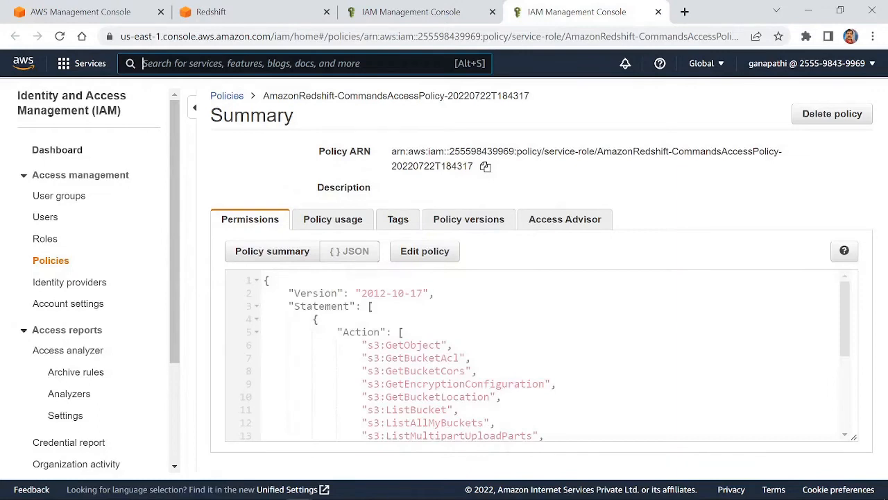
scroll(541, 354, "down", 1)
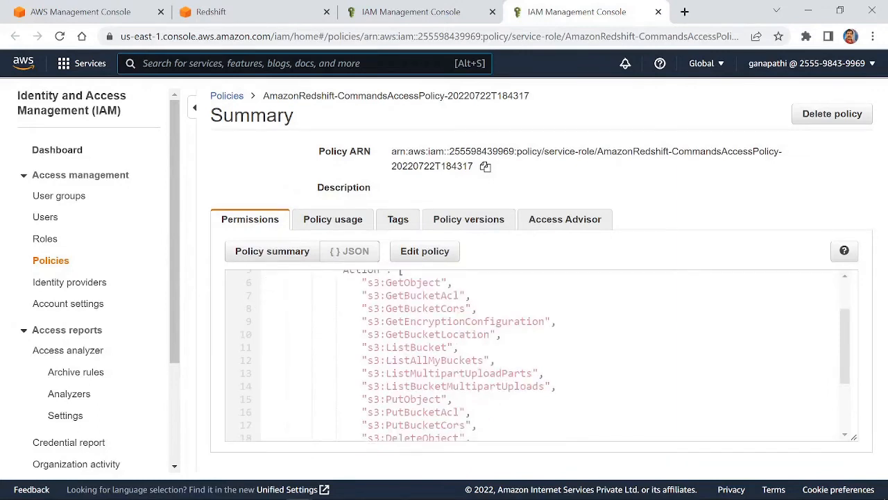
scroll(541, 354, "down", 2)
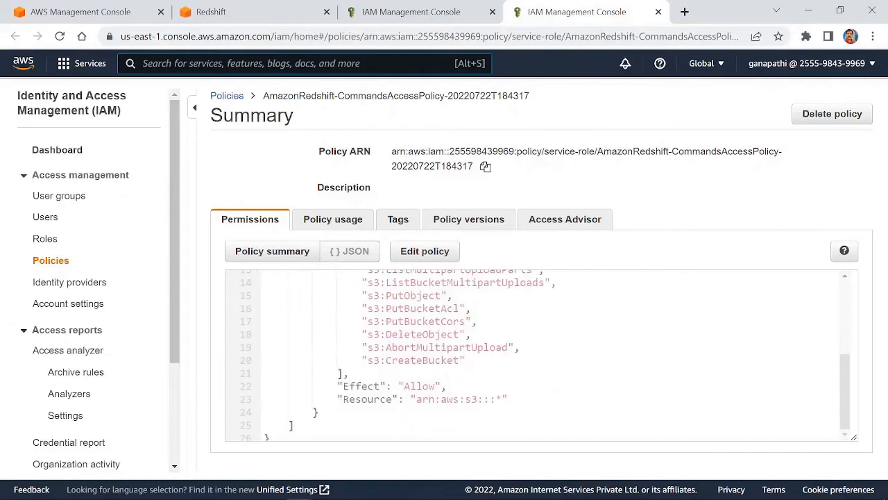
scroll(542, 354, "up", 3)
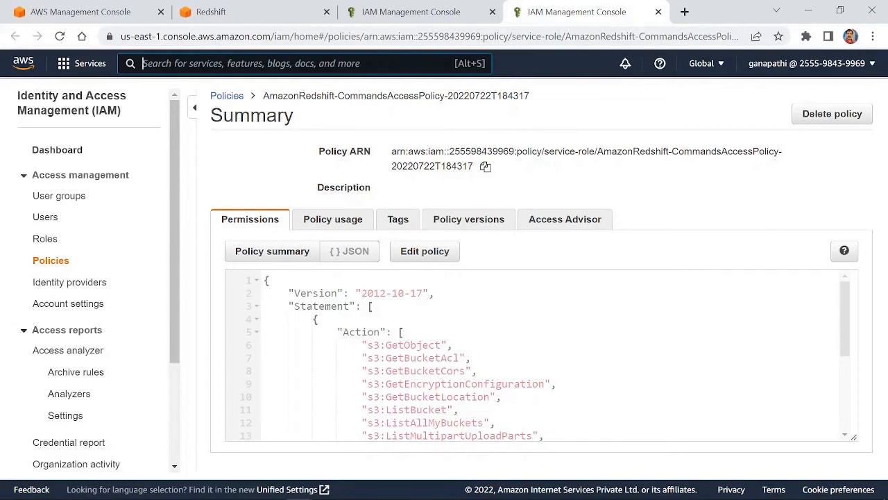
left_click(658, 11)
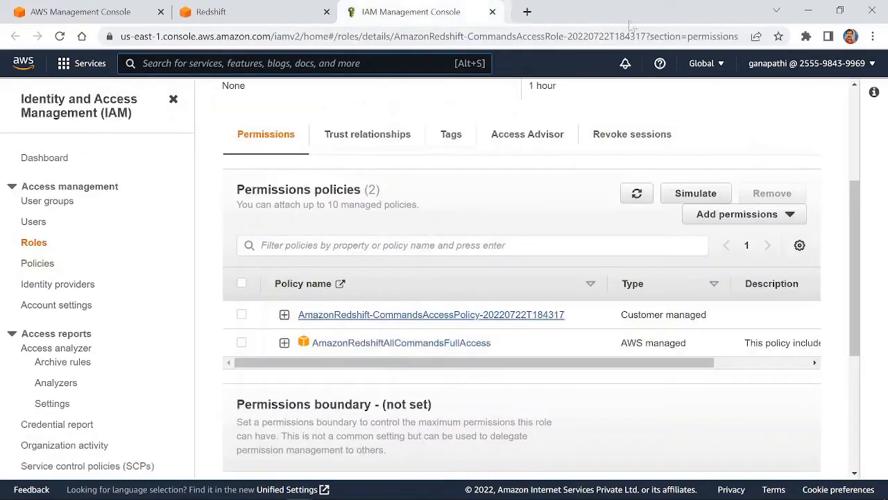
left_click(492, 11)
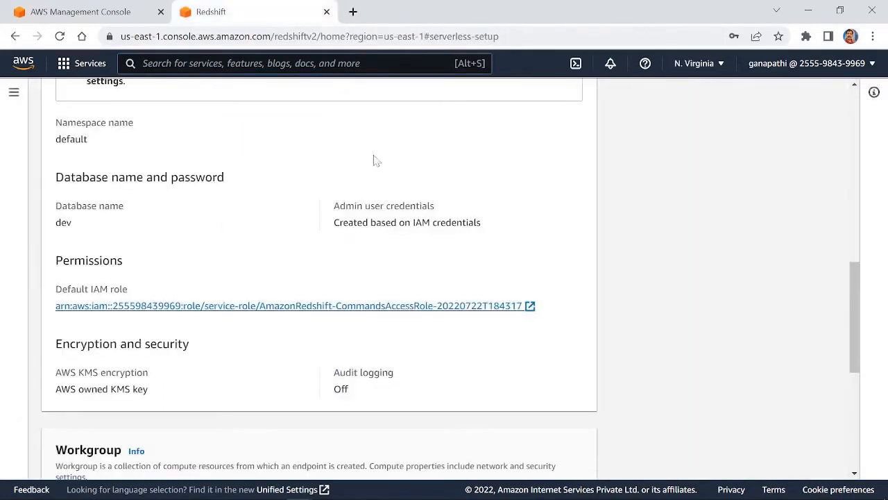
Step: Switch the configuration to customized settings and name the namespace myredshiftserverless
scroll(263, 222, "up", 8)
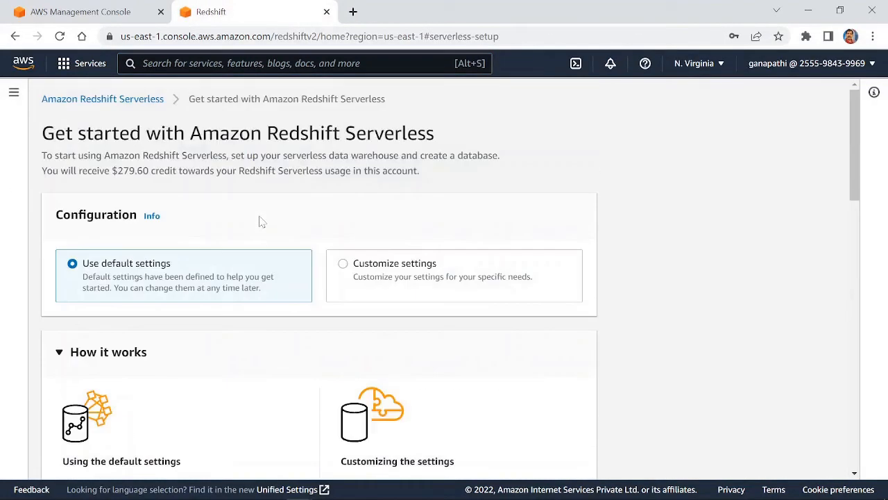
left_click(382, 269)
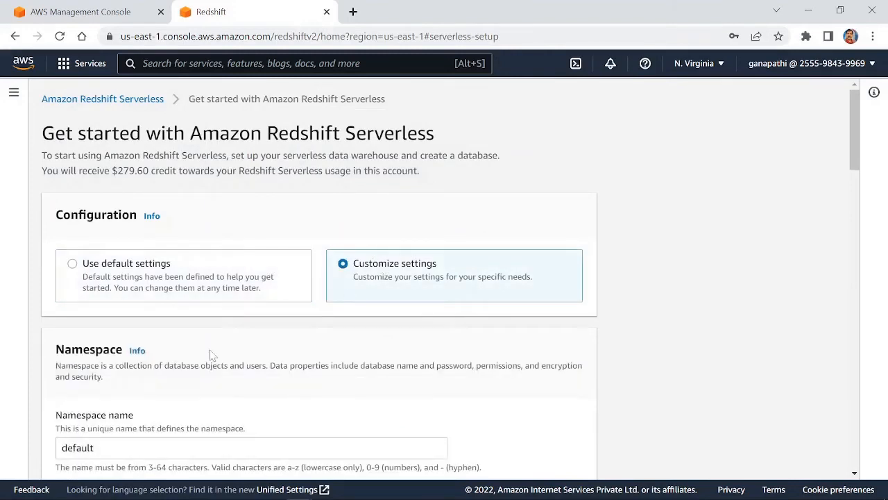
scroll(214, 356, "down", 2)
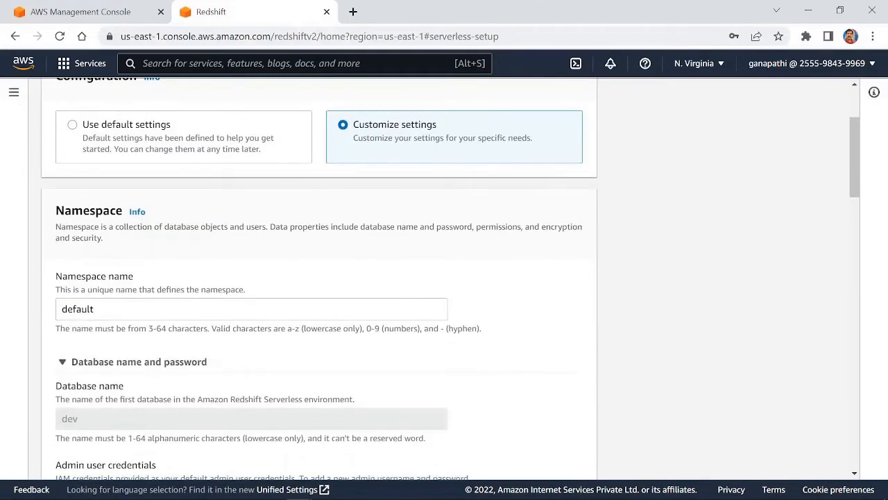
double_click(79, 309)
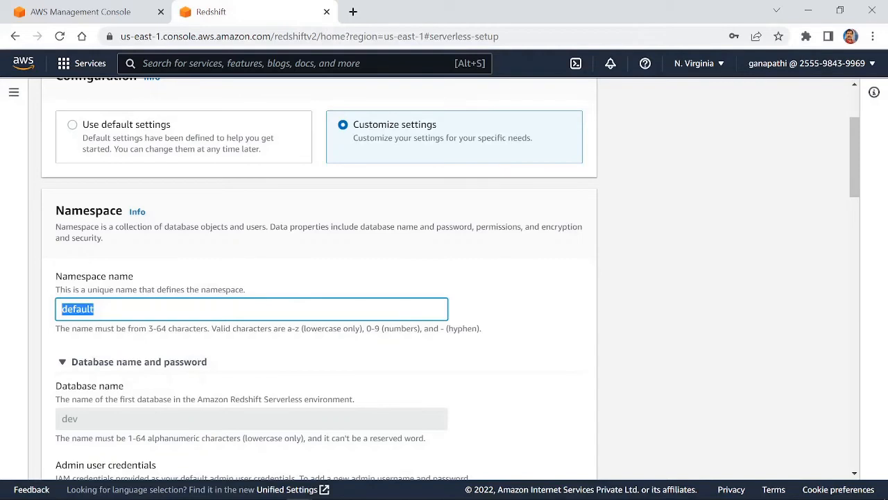
type("myredshiftserverless")
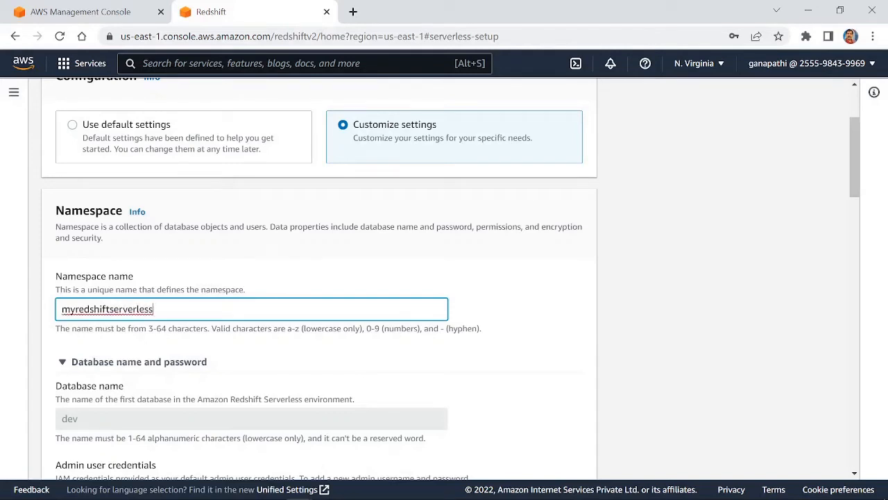
Step: Customize the admin user credentials with the user name awsuser and enter the admin user password
scroll(444, 278, "down", 2)
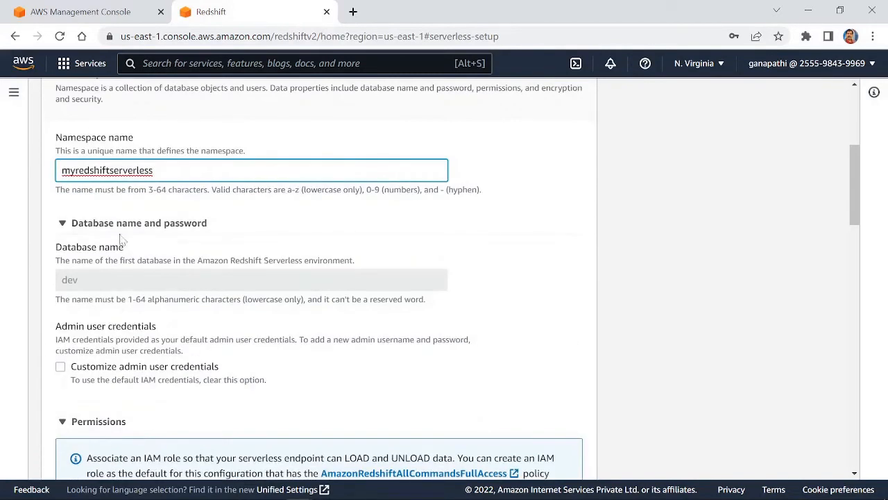
left_click(61, 368)
scroll(62, 369, "down", 1)
left_click(75, 373)
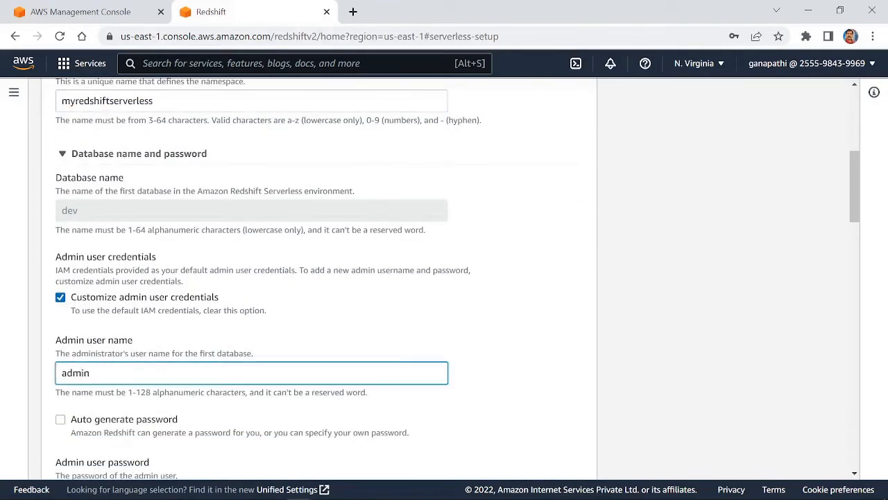
double_click(75, 373)
type("awsuser")
scroll(457, 279, "down", 2)
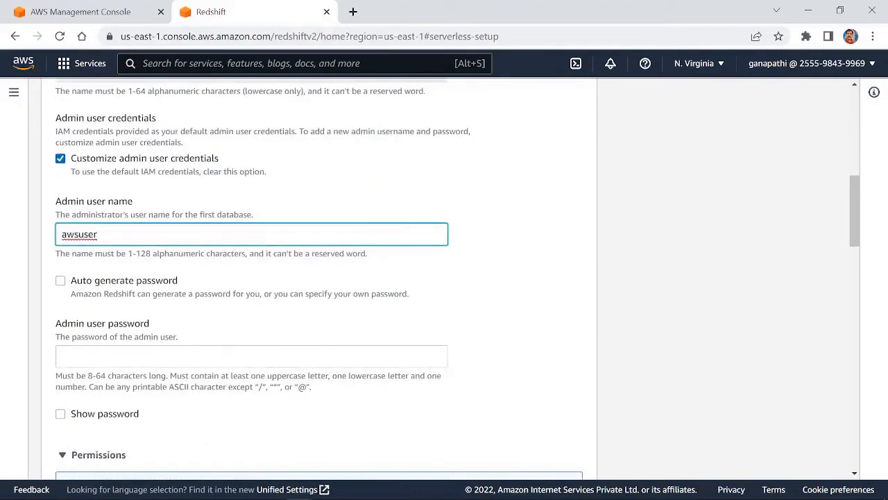
left_click(251, 356)
key("ctrl+v")
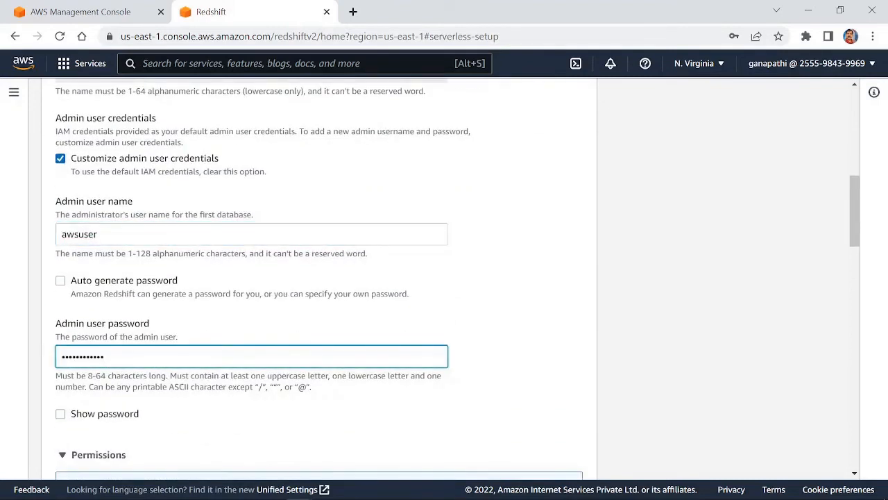
Step: Select the associated IAM role AmazonRedshift-CommandsAccessRole-20220722T184317 for the namespace
scroll(137, 379, "down", 4)
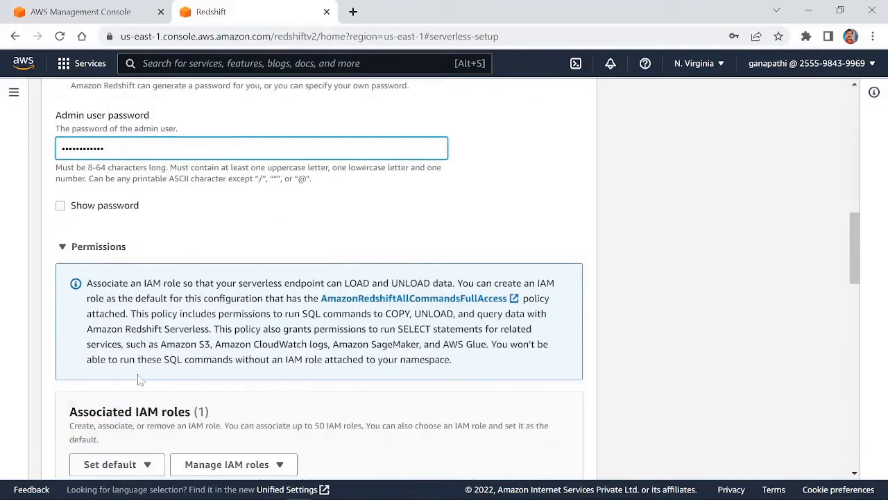
scroll(138, 379, "down", 2)
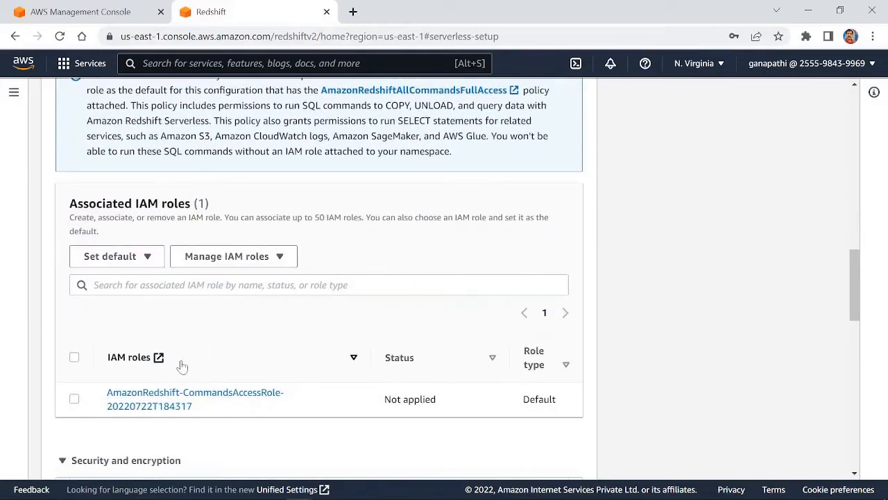
left_click(74, 399)
Step: Preview the advanced encryption settings for a customer managed key and restore the default encryption option
scroll(264, 417, "down", 3)
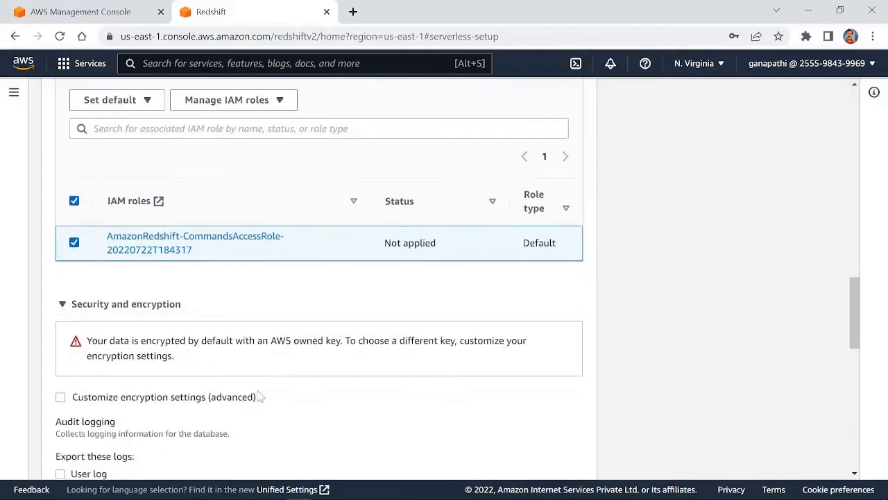
scroll(260, 396, "down", 2)
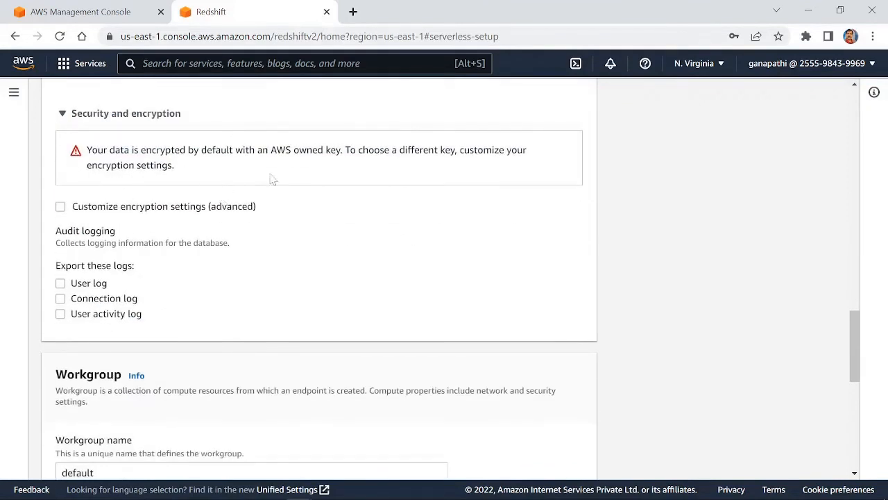
left_click(60, 207)
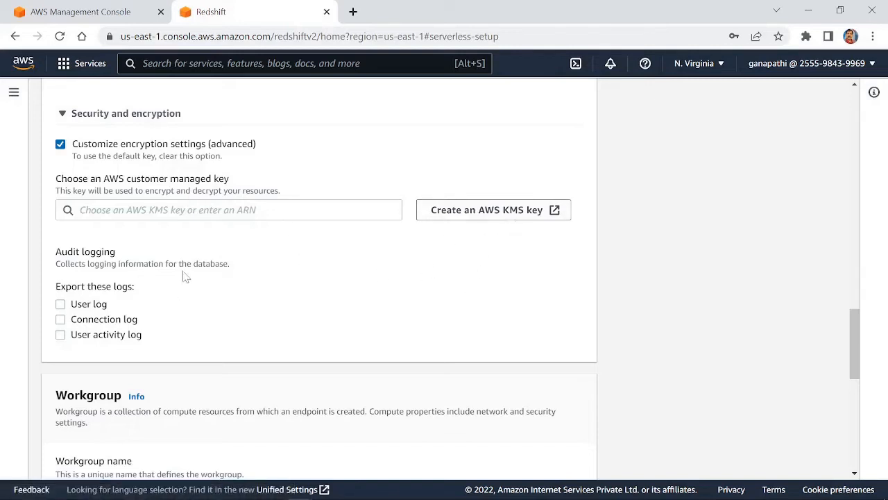
left_click(60, 143)
Step: Name the workgroup myserverlessworkgroup
scroll(229, 274, "down", 5)
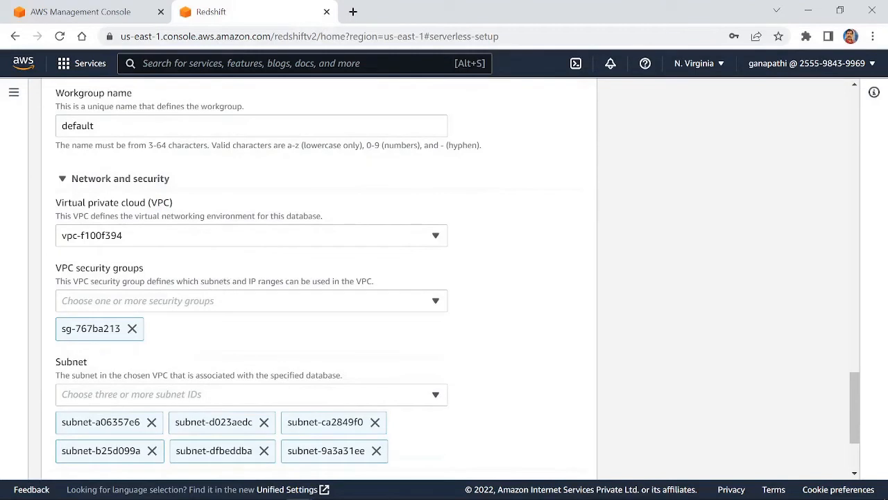
double_click(78, 126)
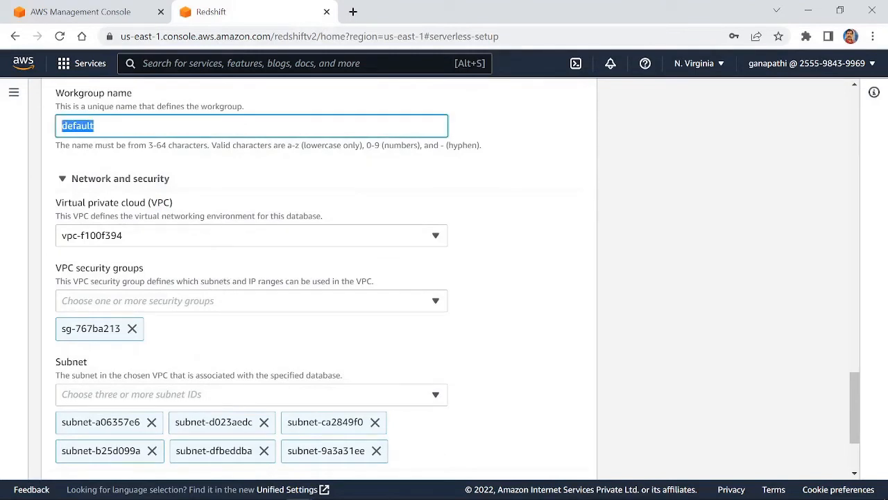
type("myserverlessw")
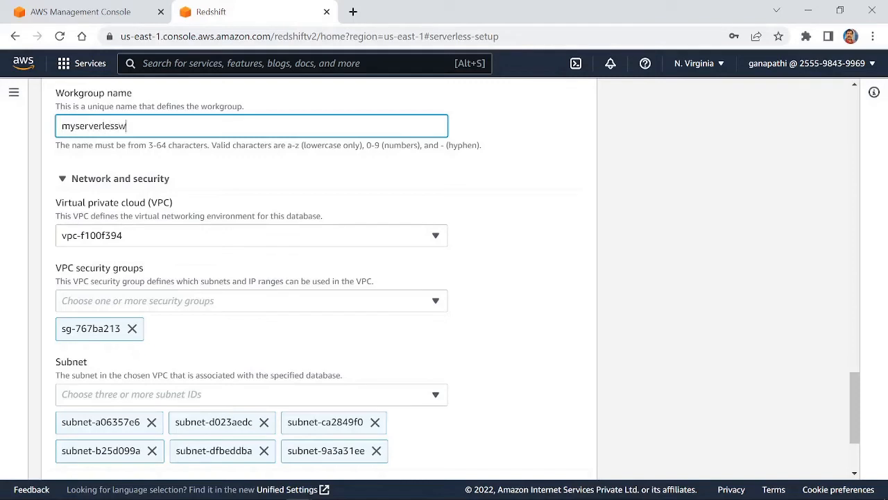
type("orkgroup")
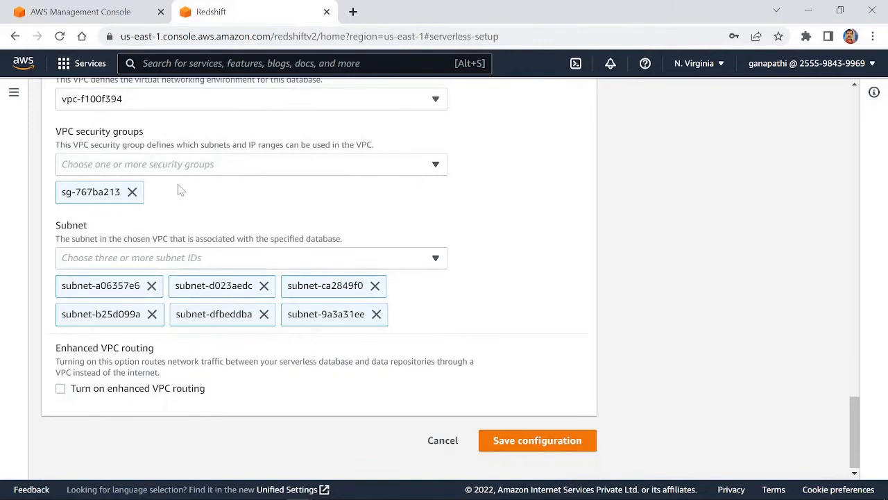
Step: Save the Redshift Serverless configuration and continue to the serverless dashboard when setup finishes
left_click(522, 445)
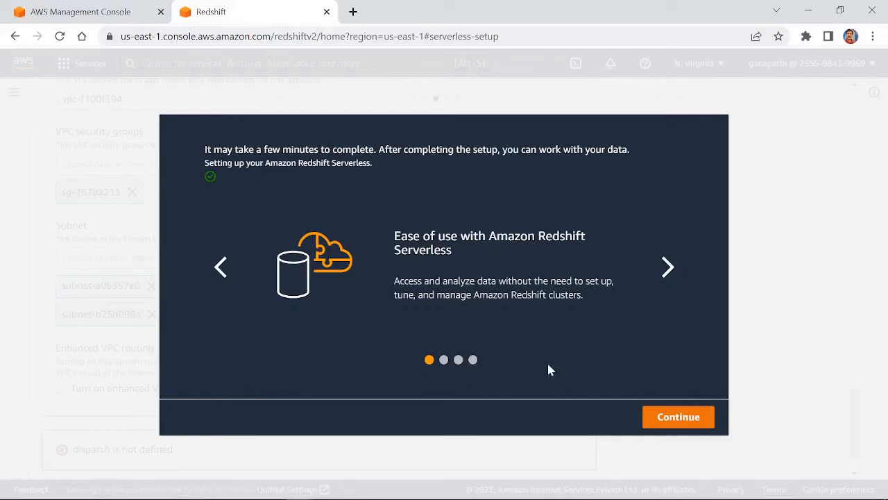
left_click(677, 420)
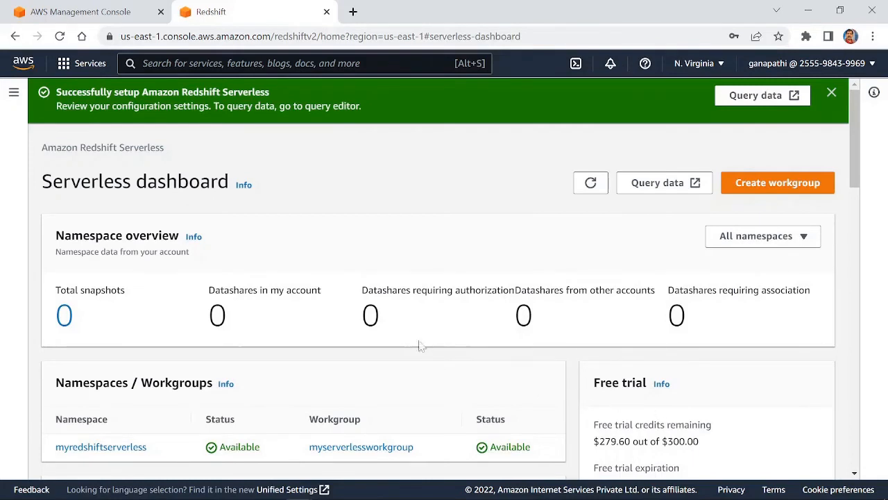
Step: Review the serverless dashboard's namespaces and workgroups, free trial, query metrics, alarms and RPU capacity sections
scroll(281, 316, "down", 1)
scroll(273, 302, "down", 1)
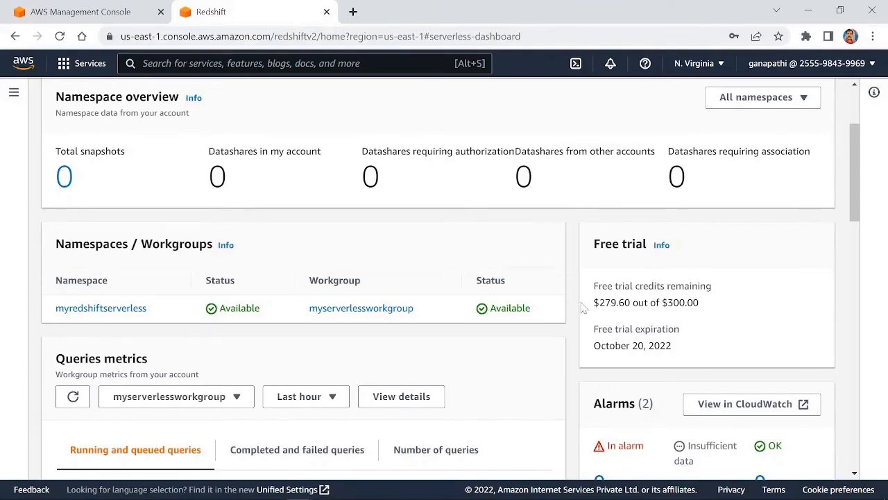
scroll(417, 284, "down", 3)
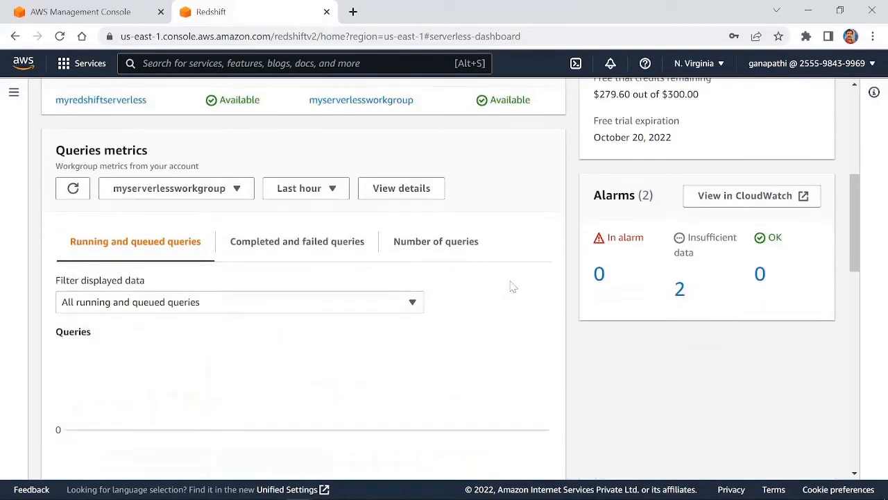
scroll(513, 286, "up", 1)
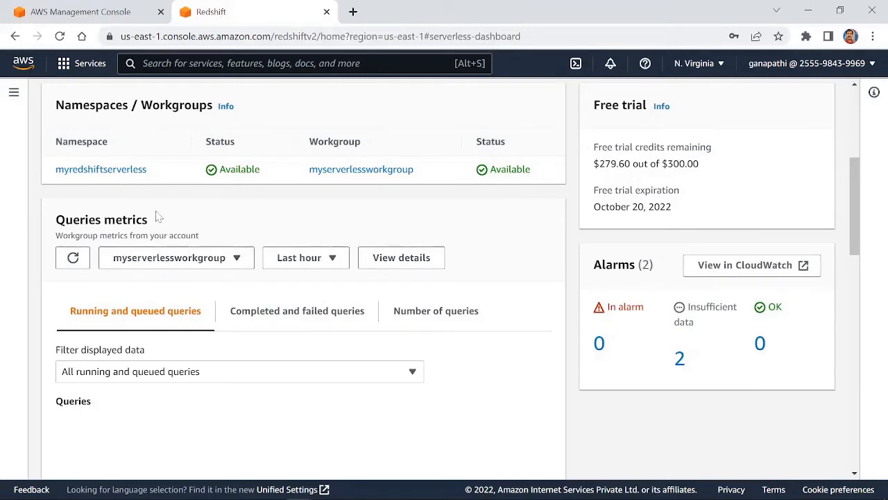
scroll(199, 215, "down", 7)
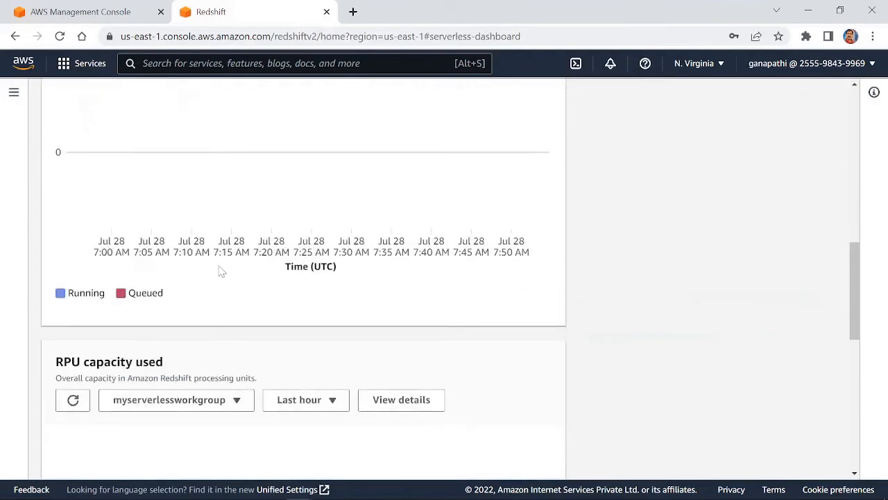
scroll(221, 271, "up", 10)
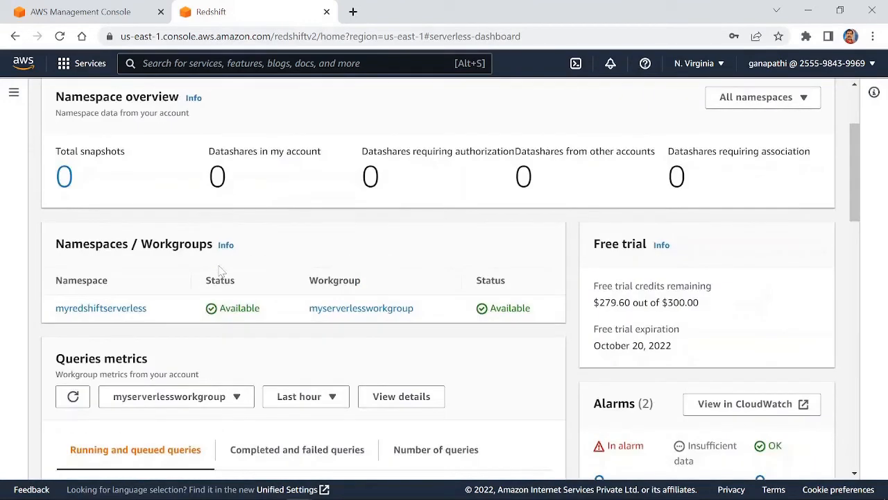
Step: Open the myredshiftserverless namespace and examine its general information and associated workgroup
left_click(84, 311)
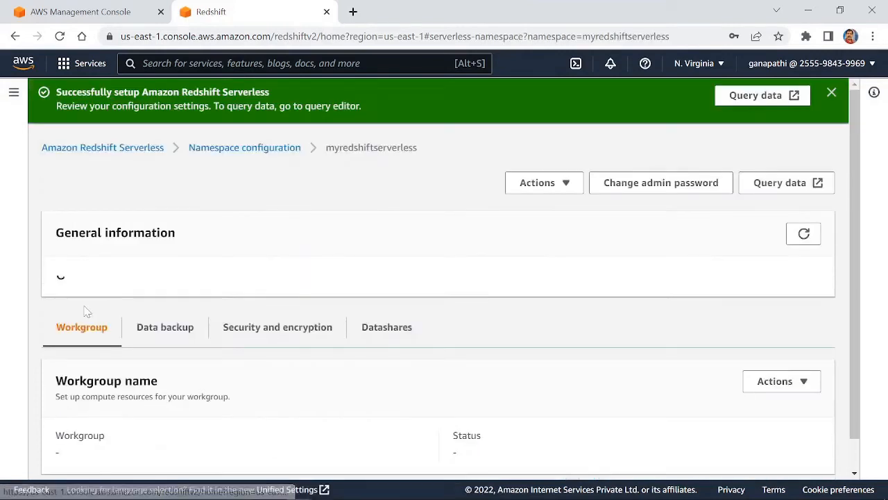
scroll(84, 311, "down", 2)
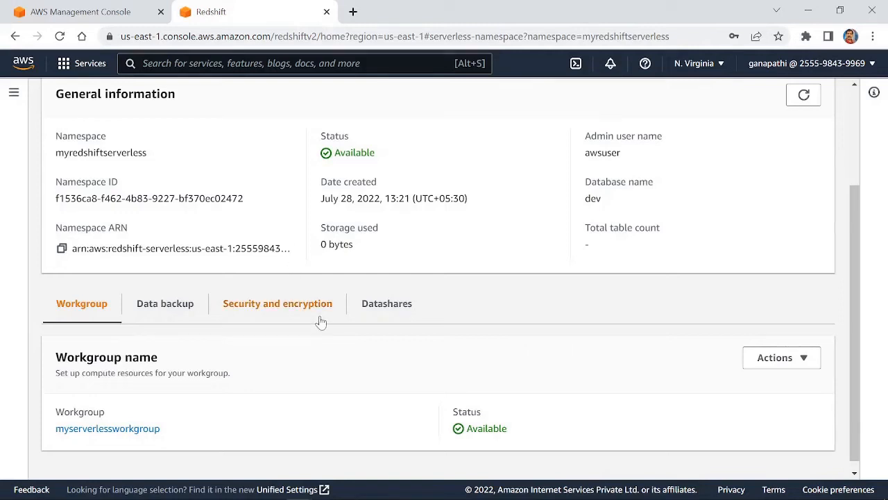
scroll(320, 322, "down", 1)
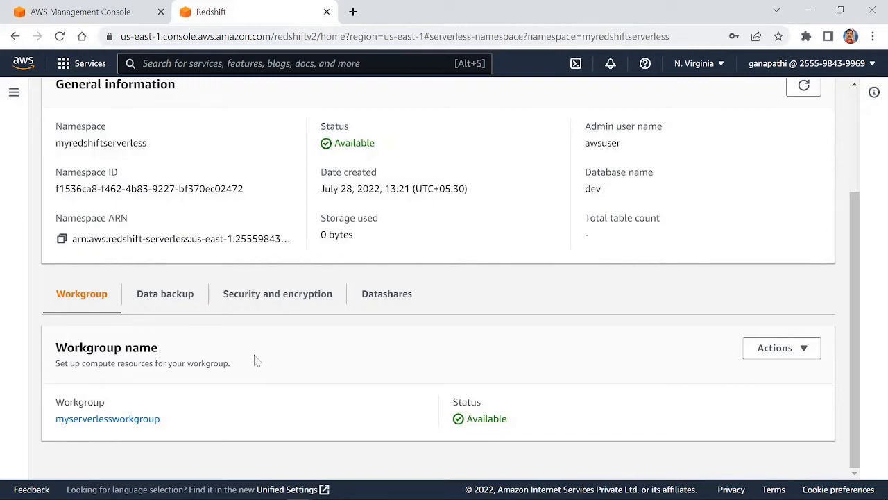
Step: Open myserverlessworkgroup and examine its connection endpoints, network and security settings, and Redshift-managed VPC endpoints
left_click(75, 425)
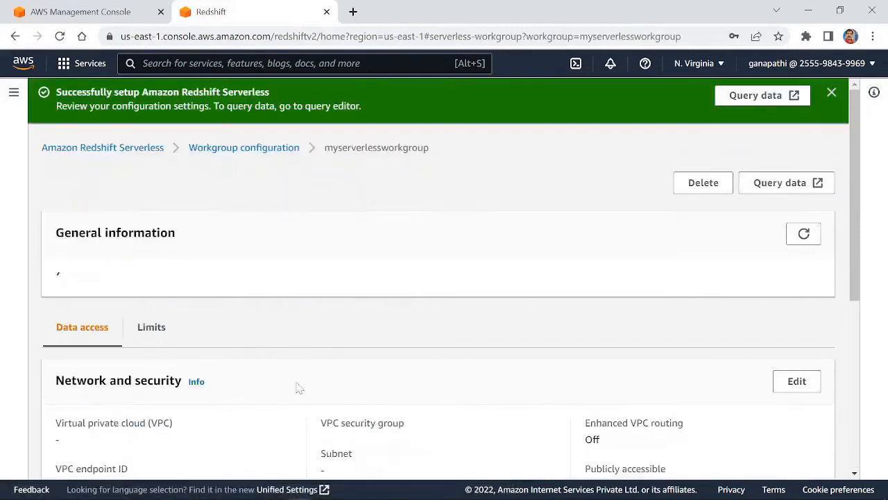
scroll(256, 377, "down", 1)
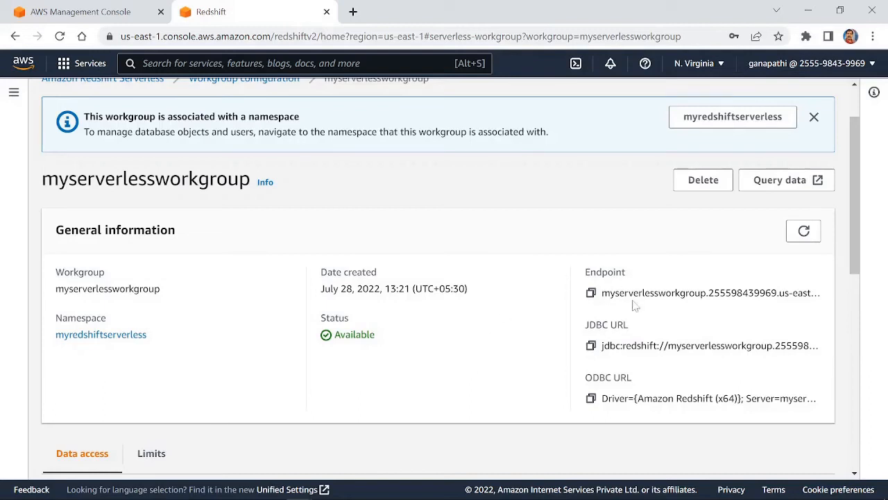
scroll(526, 327, "down", 1)
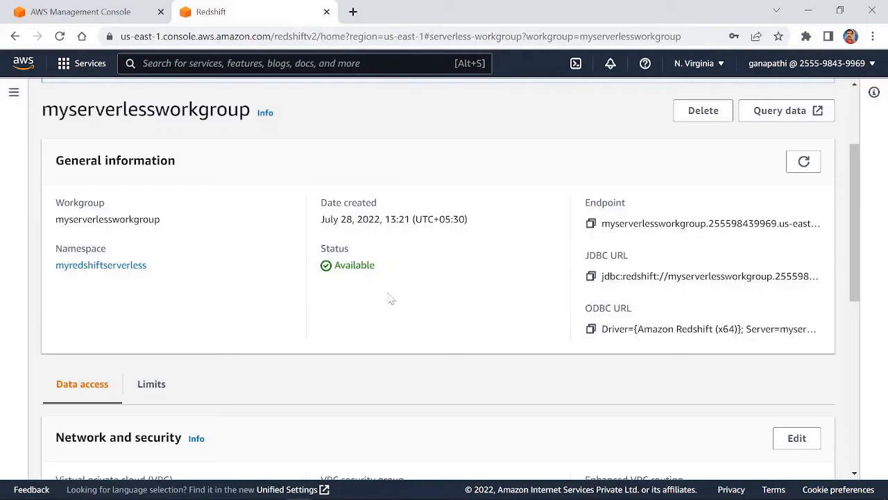
scroll(261, 319, "down", 4)
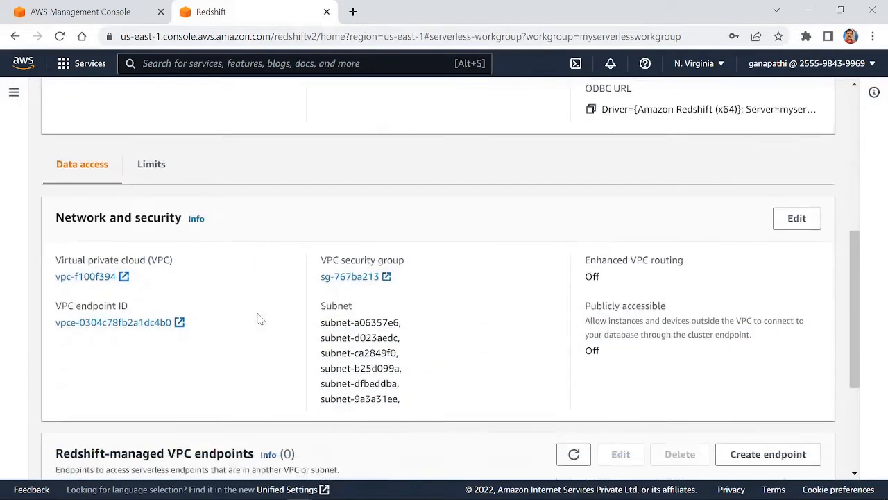
scroll(260, 319, "down", 2)
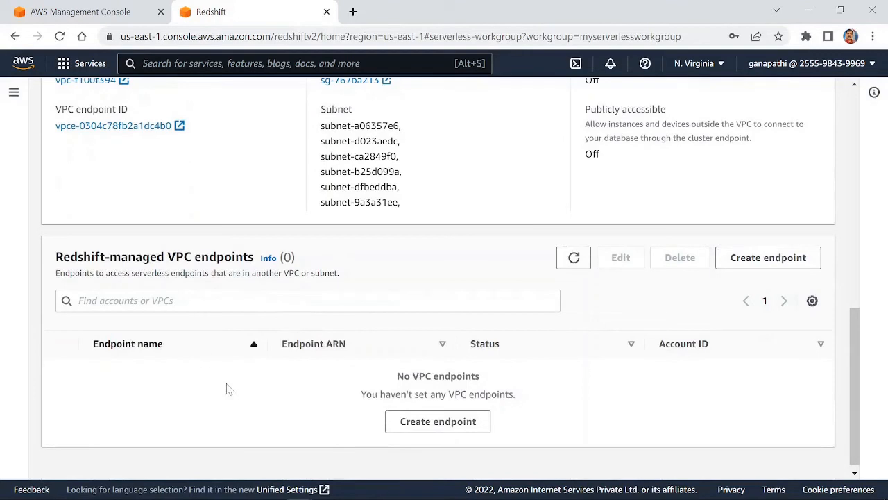
scroll(205, 391, "up", 5)
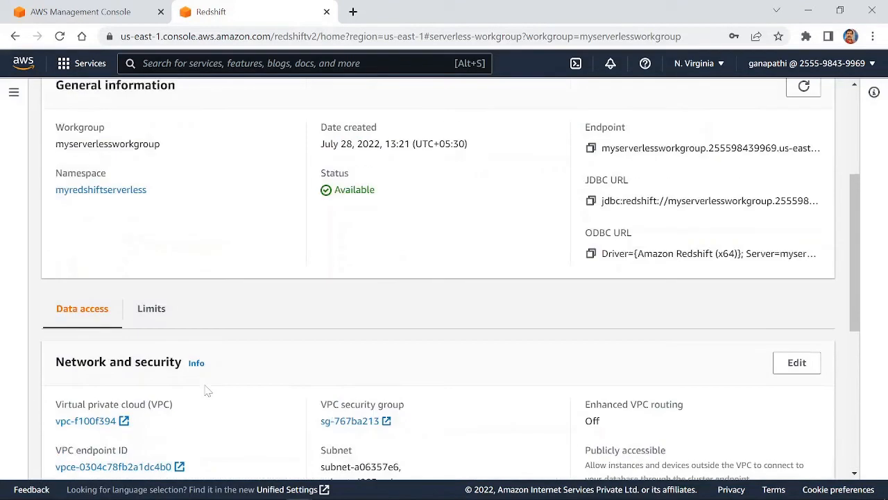
Step: Set the base RPU capacity of myserverlessworkgroup to 64 and save the change
left_click(151, 311)
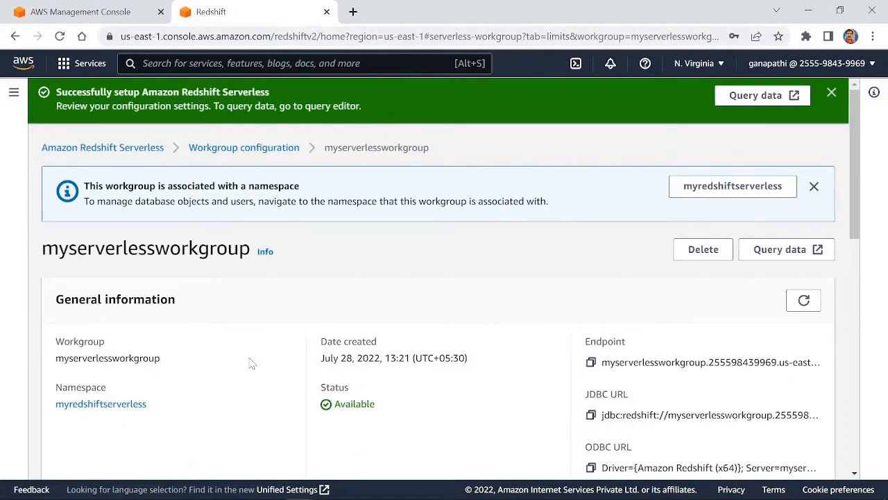
scroll(252, 363, "down", 3)
scroll(424, 337, "down", 1)
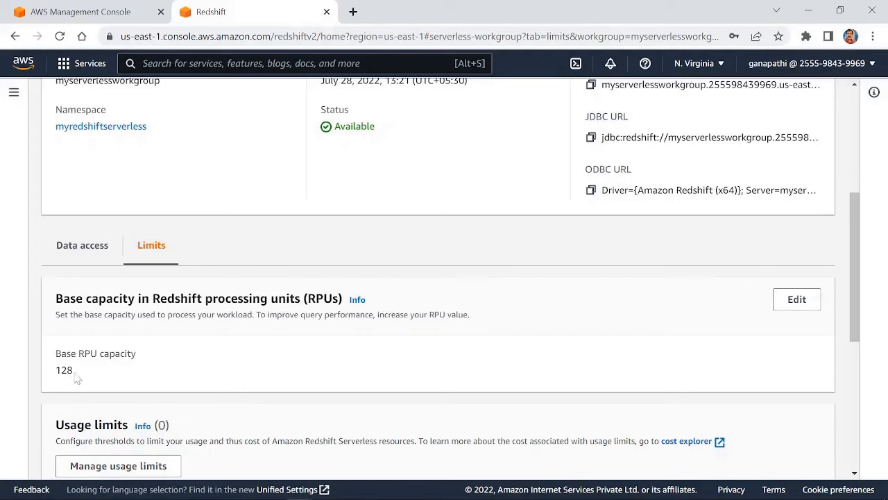
left_click(795, 299)
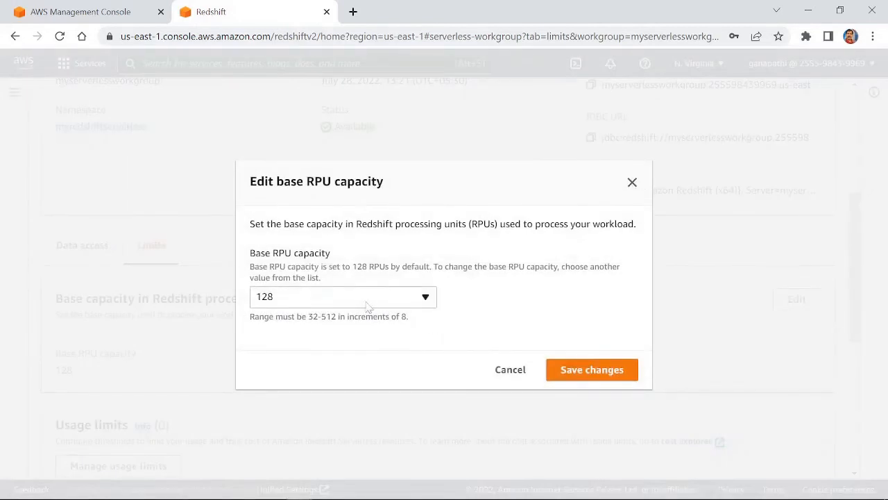
left_click(425, 297)
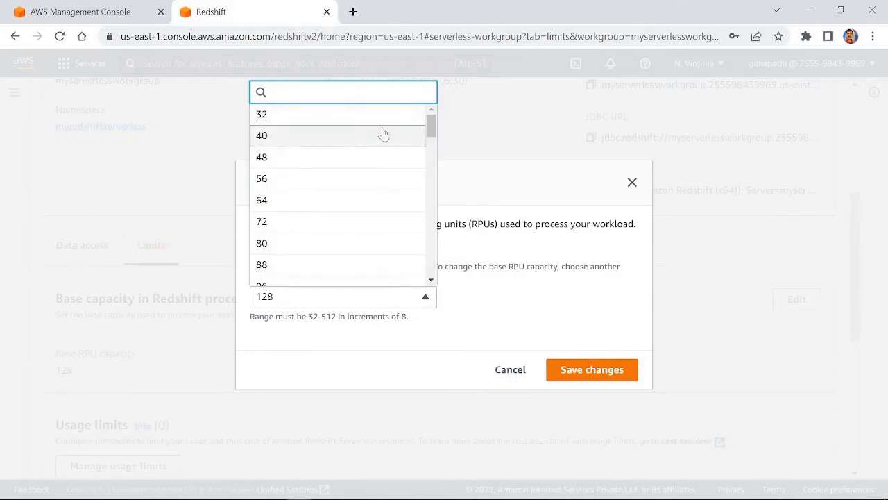
left_click_drag(431, 128, 432, 280)
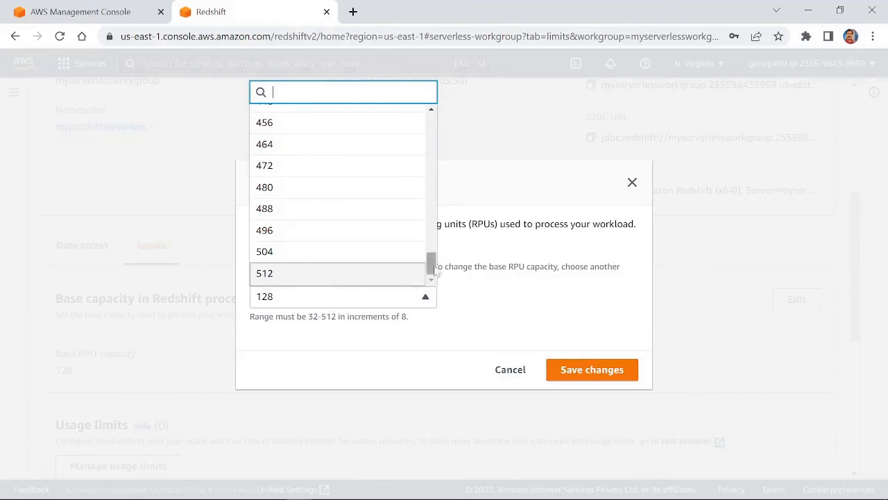
left_click_drag(432, 270, 432, 122)
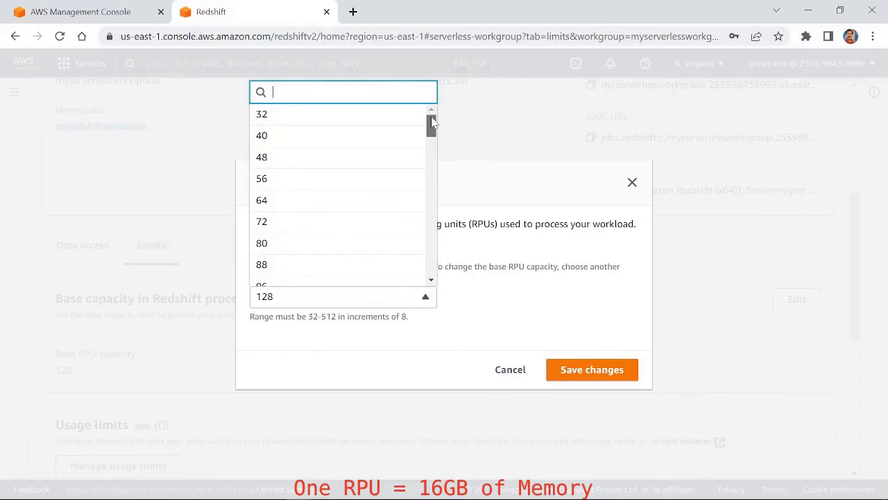
left_click(262, 204)
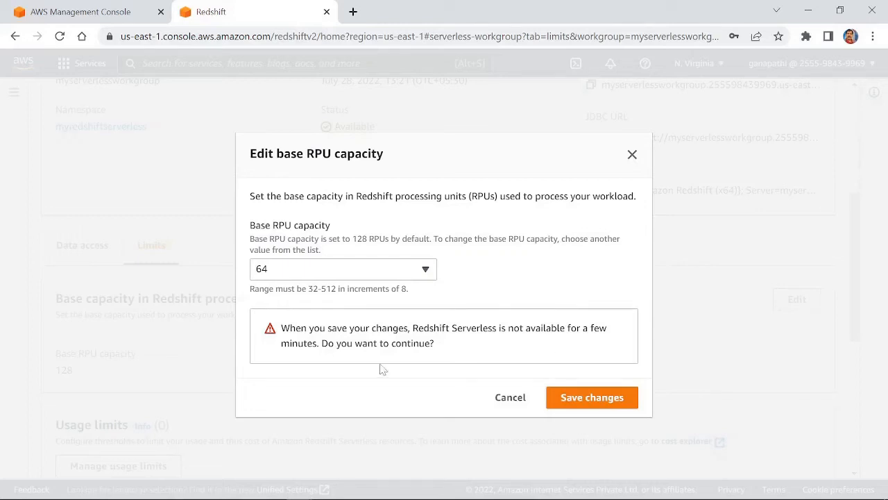
left_click(578, 409)
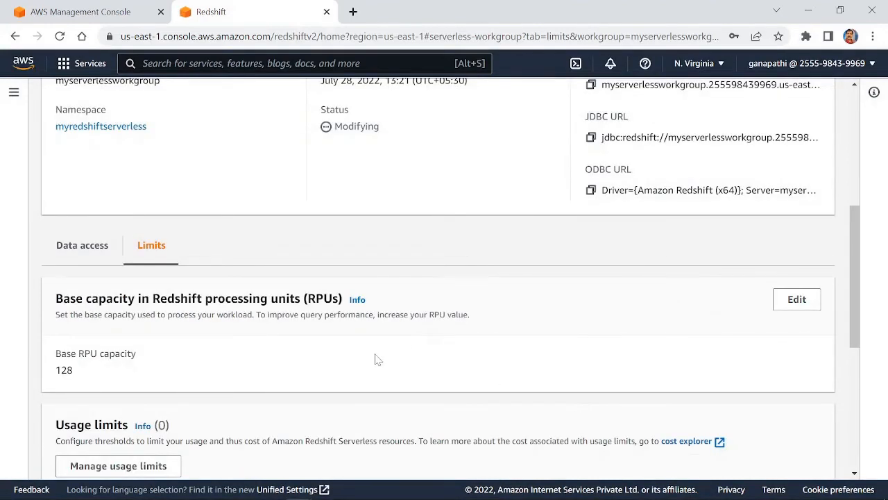
Step: Recheck the base RPU capacity without editing it and refresh the workgroup's general information to check its status
scroll(375, 359, "up", 1)
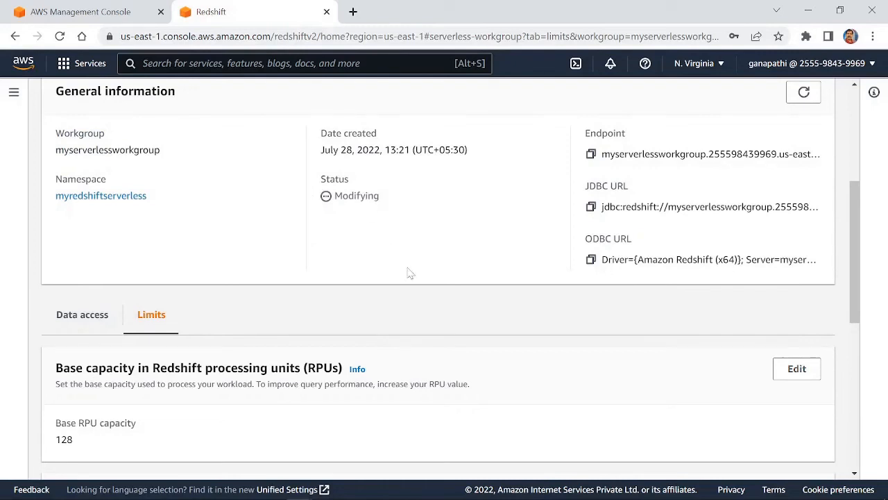
scroll(406, 269, "down", 1)
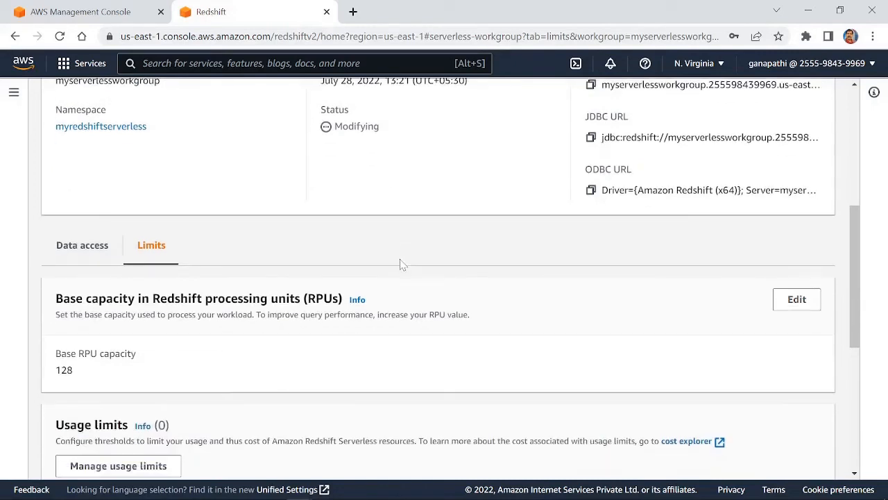
left_click(796, 306)
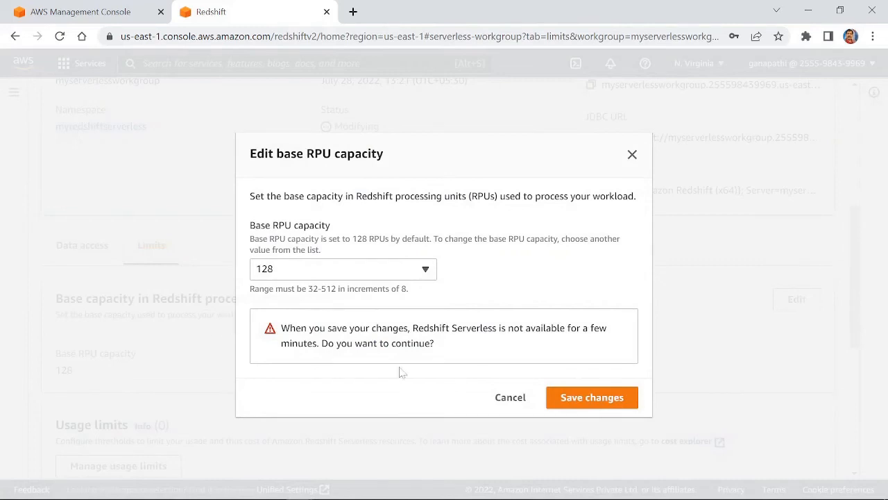
left_click(507, 401)
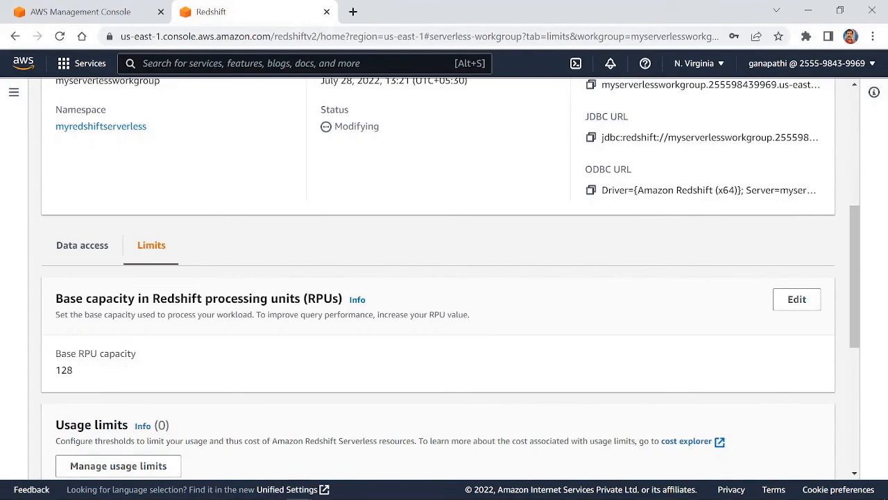
scroll(477, 235, "up", 1)
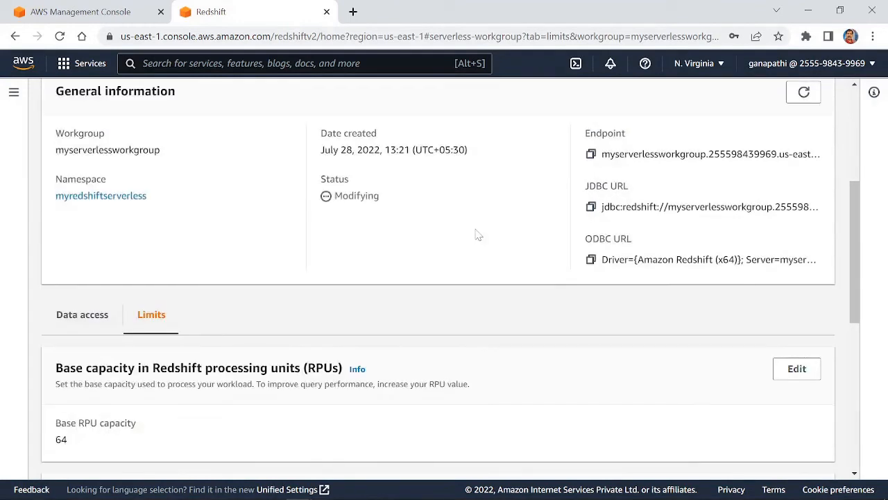
left_click(803, 99)
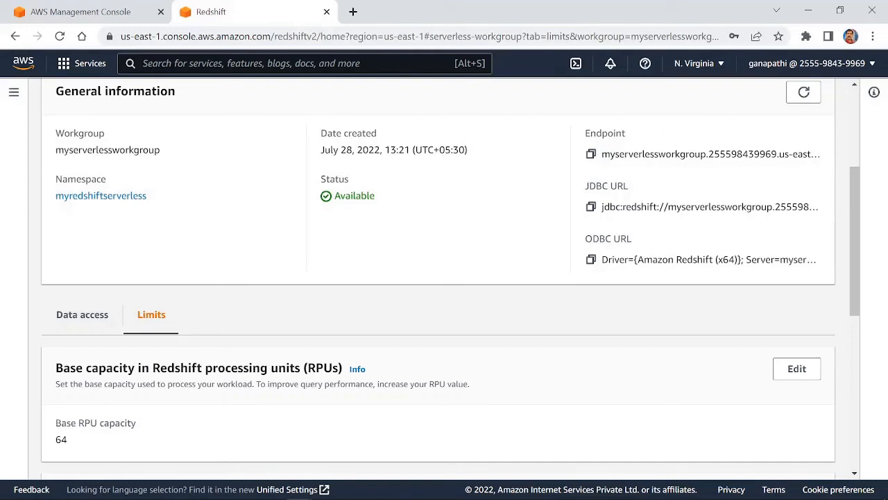
Step: Open the workgroup's usage limit management and add a daily RPU maximum of 200 RPU hours
scroll(257, 357, "down", 3)
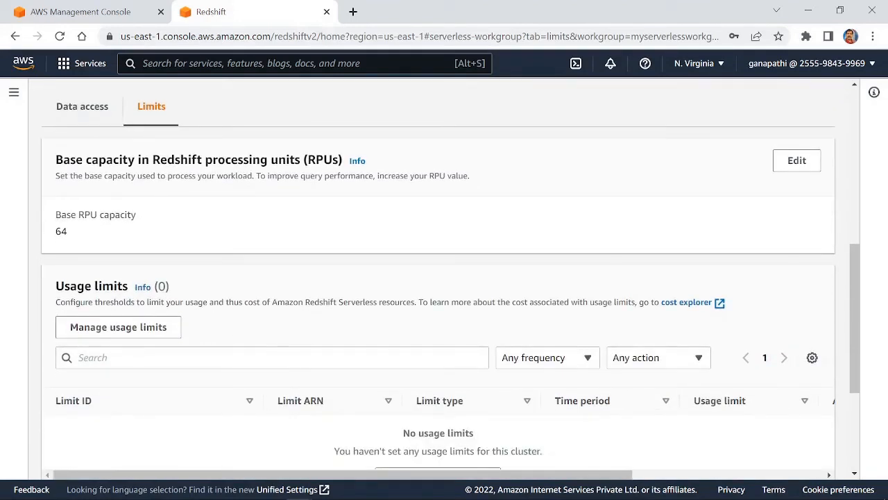
left_click(111, 332)
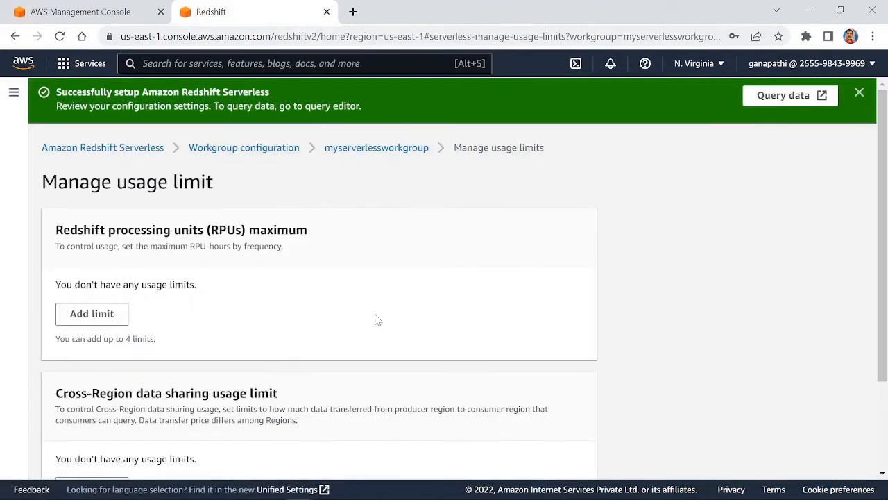
scroll(316, 310, "down", 1)
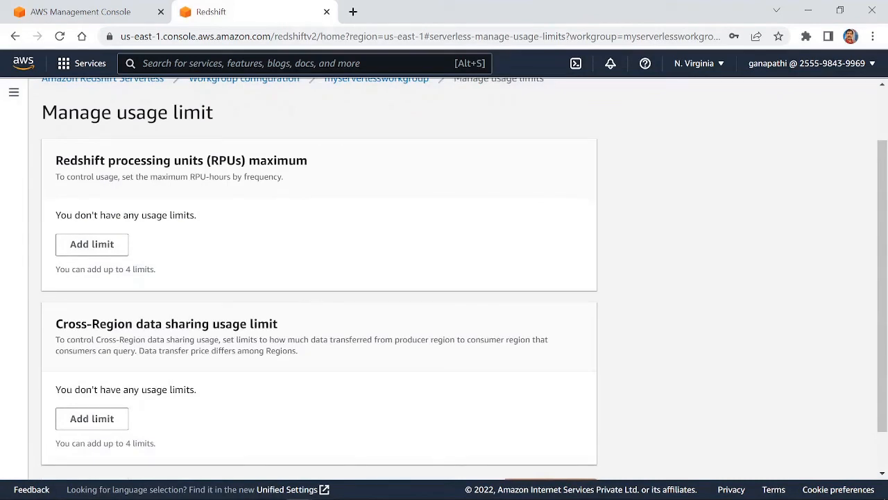
scroll(298, 339, "down", 1)
scroll(297, 341, "up", 2)
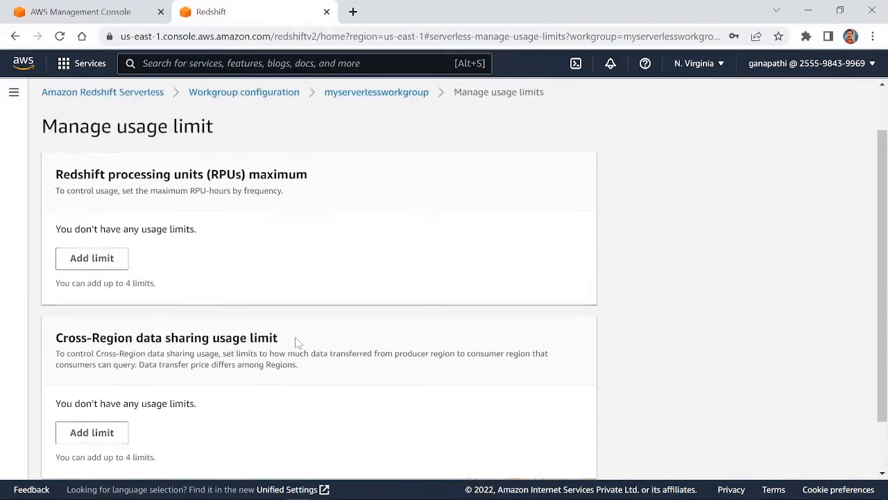
left_click(92, 266)
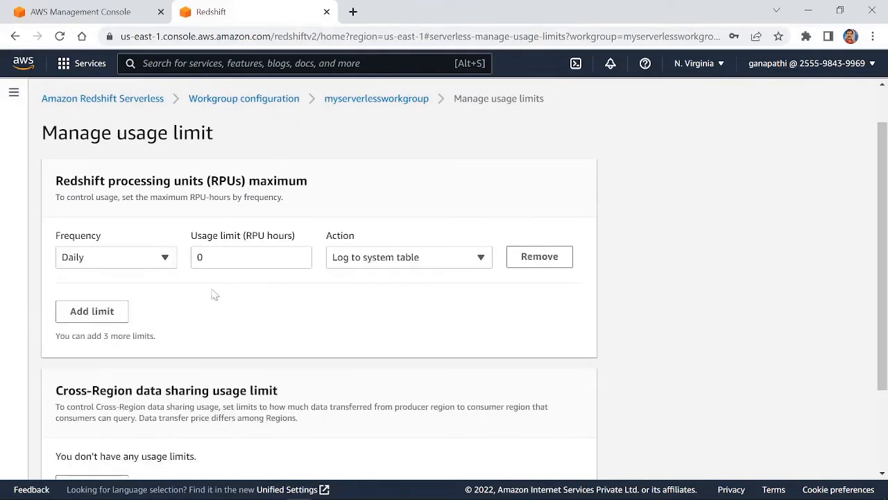
left_click(168, 259)
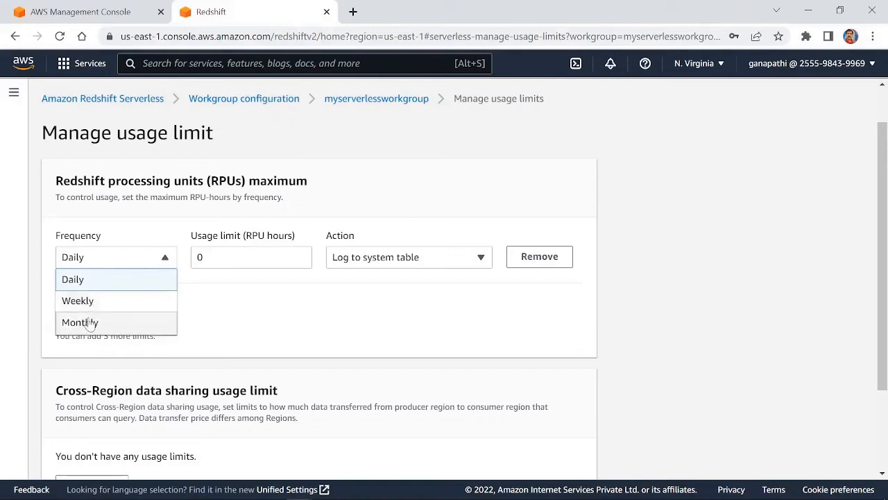
left_click(252, 306)
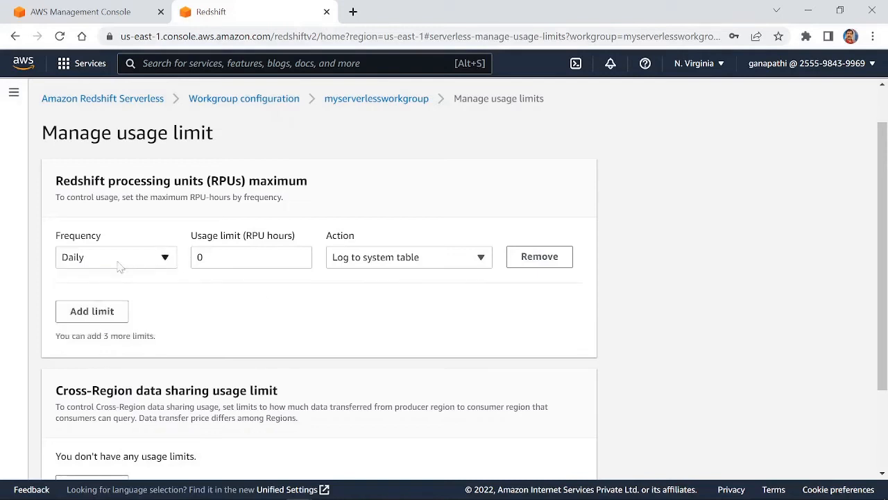
double_click(202, 257)
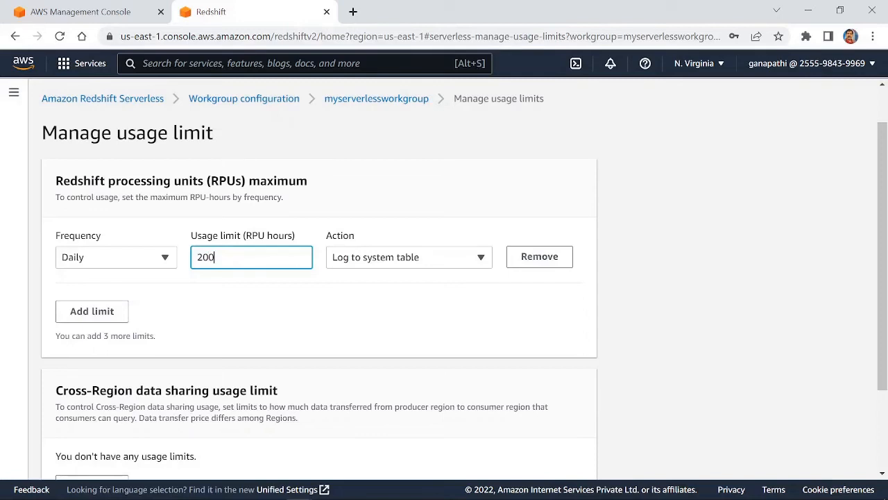
Step: Set the 200 RPU-hour limit's action to Alert, with NotifyMe as its SNS topic
left_click(486, 262)
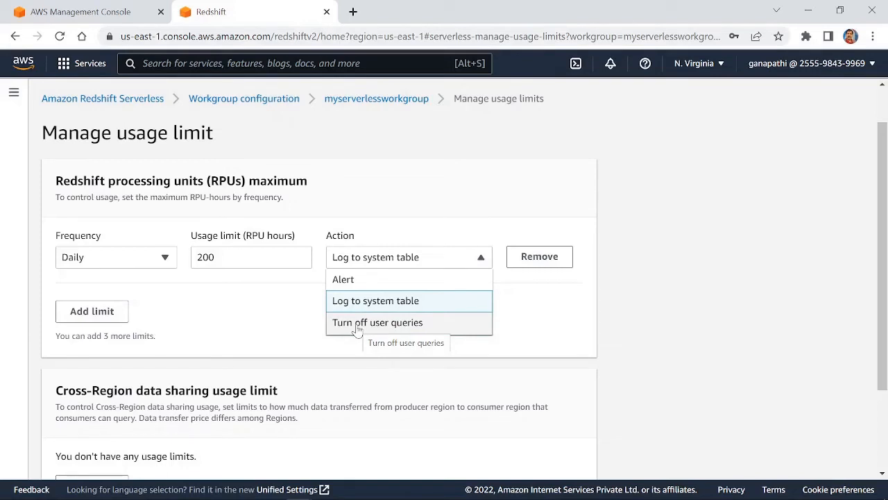
left_click(343, 281)
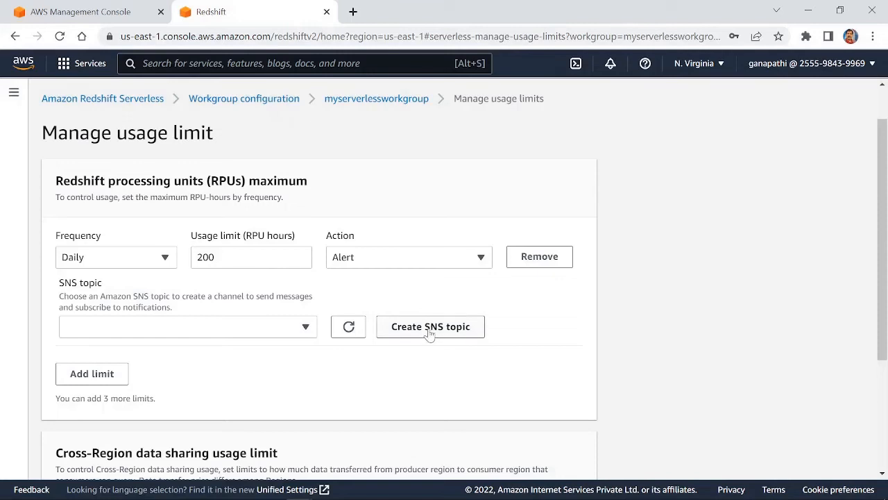
left_click(306, 329)
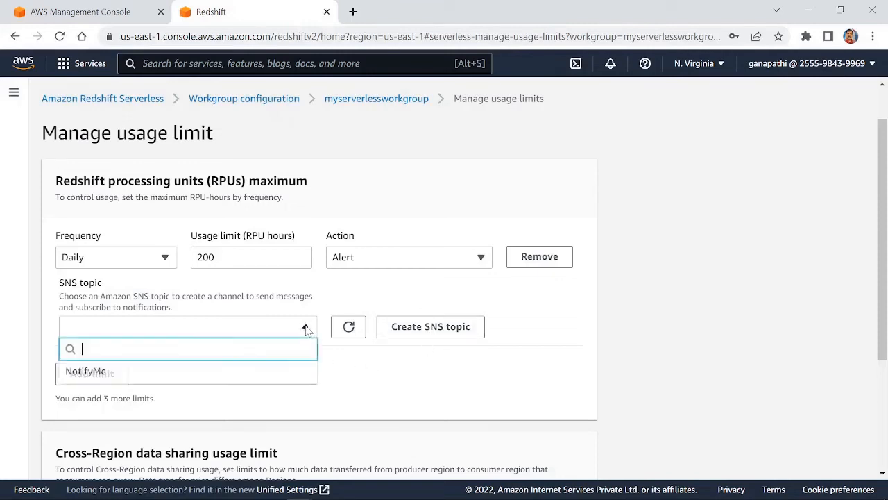
left_click(84, 372)
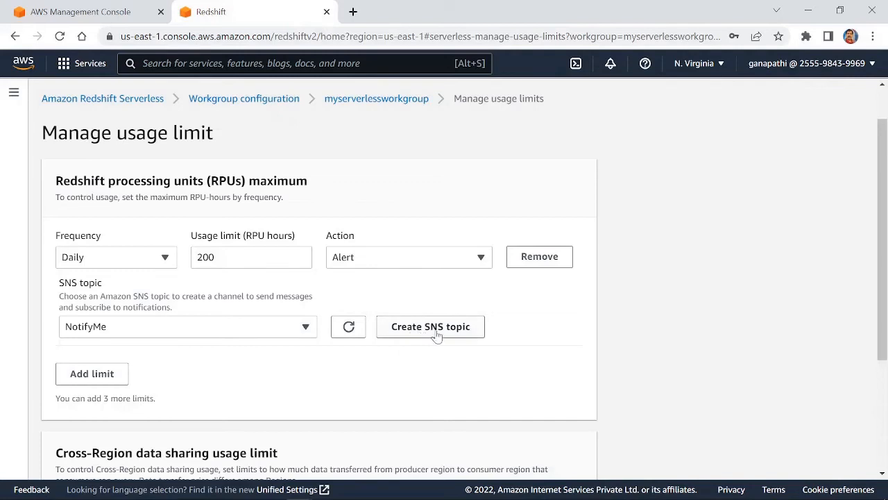
Step: Add a second daily RPU maximum of 3000 RPU hours that turns off user queries and notifies the NotifyMe SNS topic
scroll(220, 367, "down", 1)
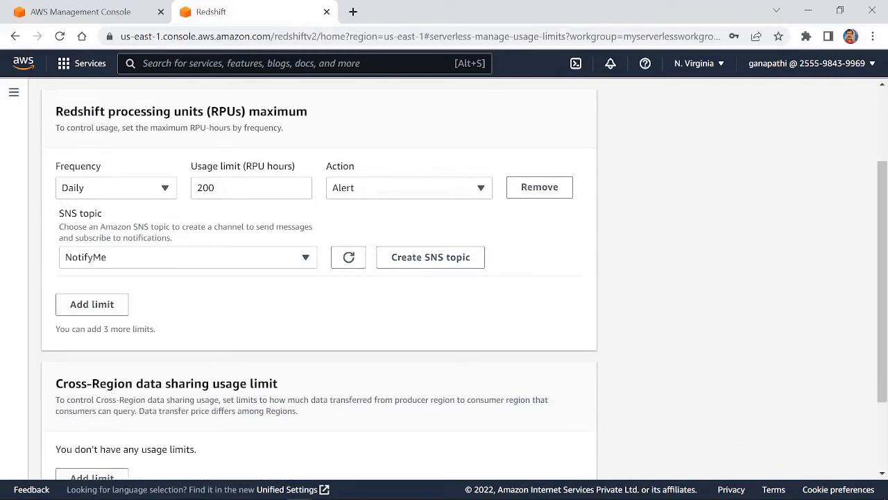
left_click(94, 305)
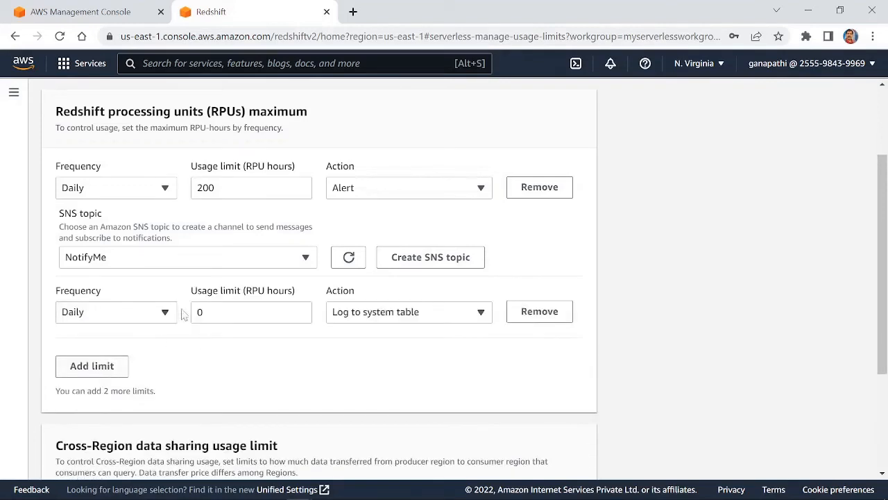
double_click(202, 312)
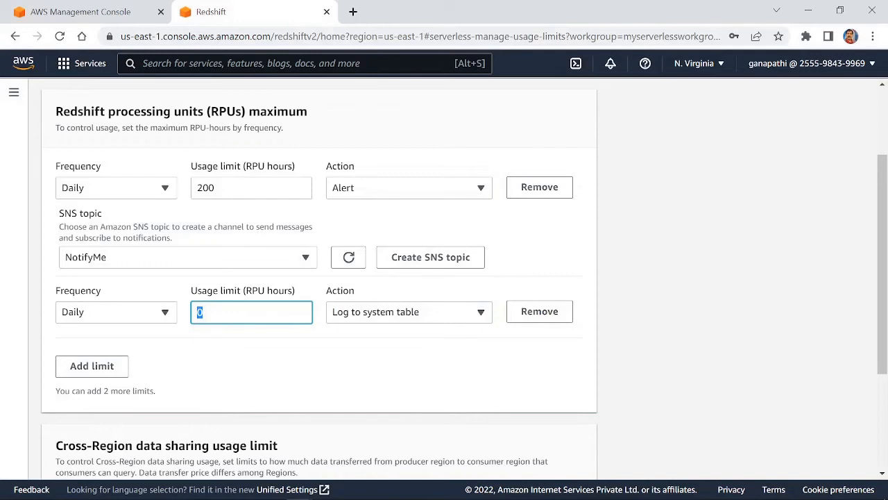
type("3000")
left_click(482, 314)
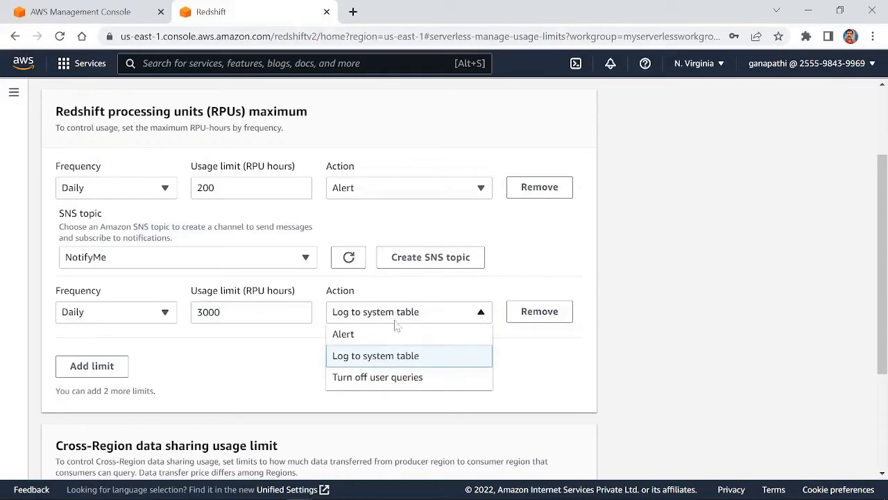
left_click(382, 381)
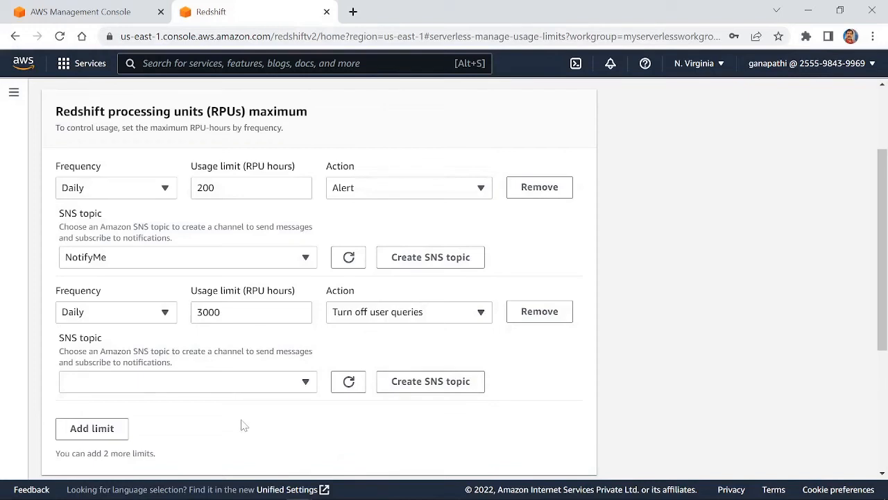
left_click(303, 383)
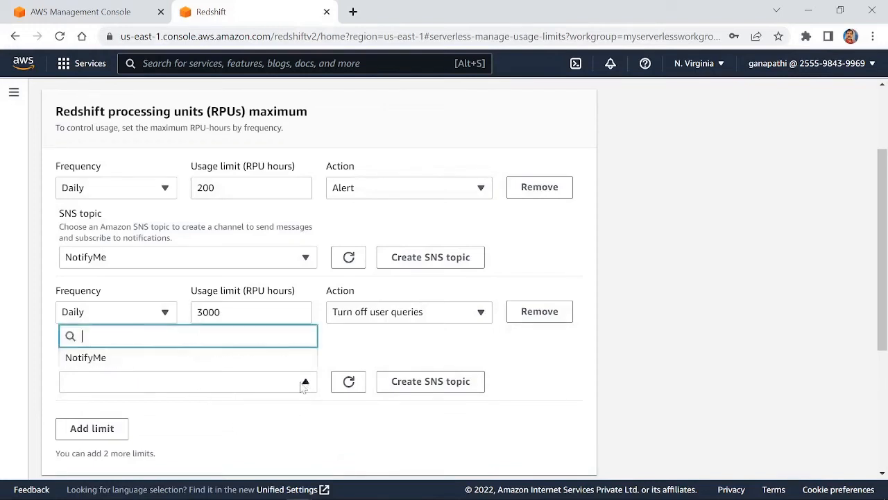
left_click(84, 358)
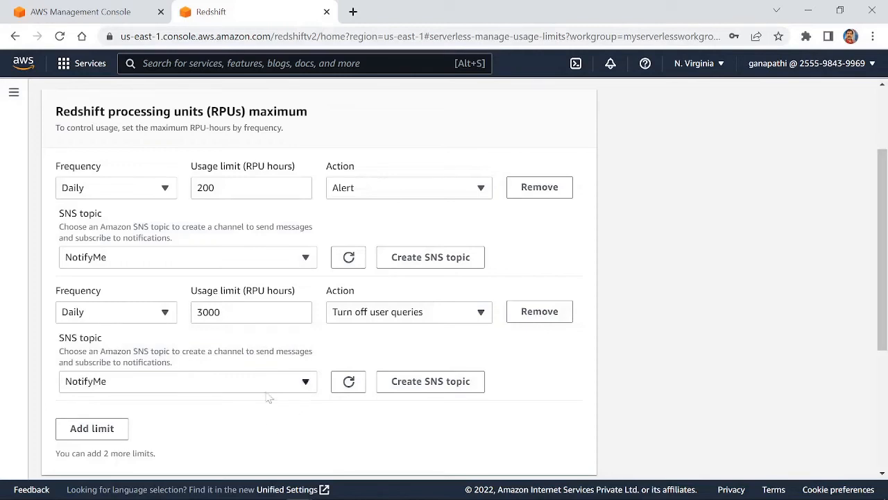
Step: Add a daily cross-Region data sharing usage limit of 1 TB
scroll(291, 410, "down", 1)
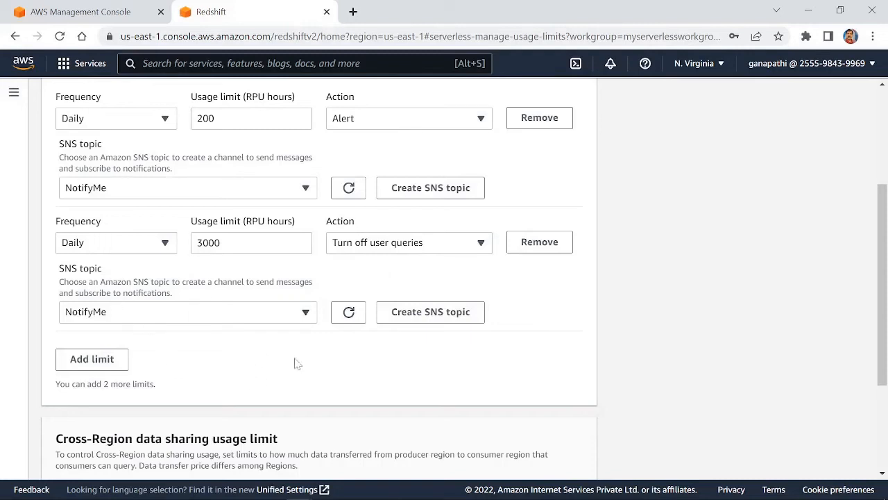
scroll(240, 332, "down", 1)
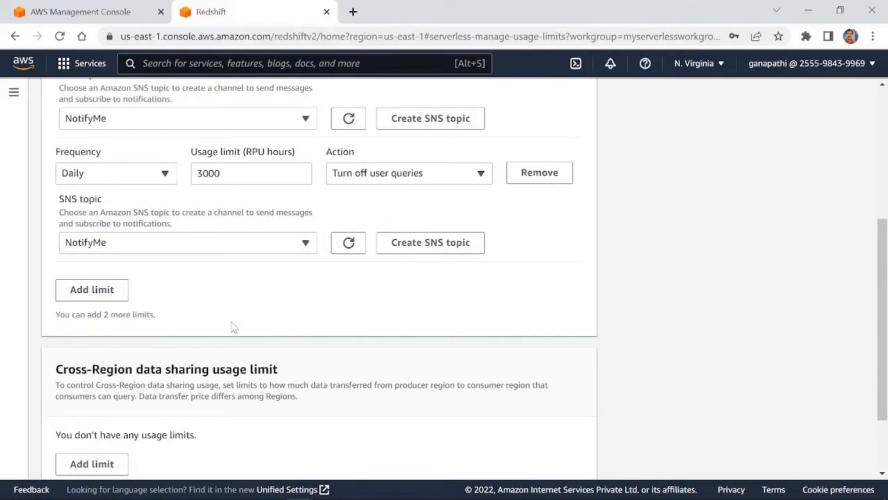
scroll(191, 294, "down", 1)
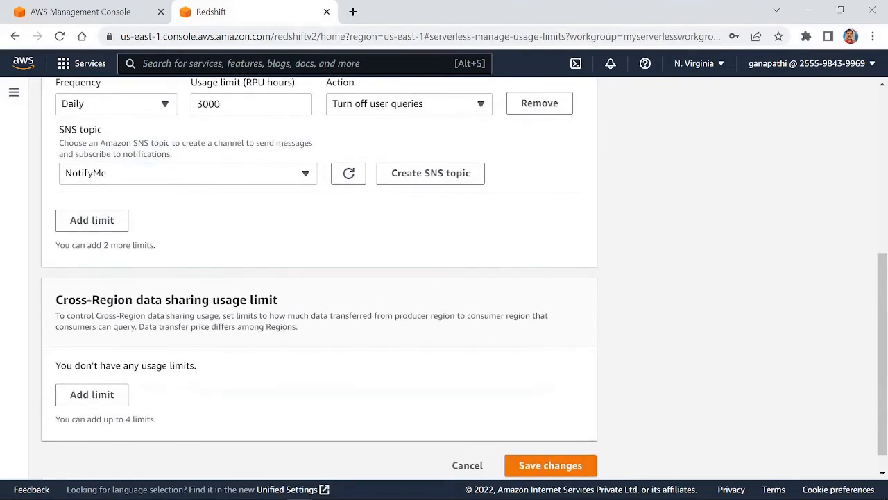
left_click(95, 396)
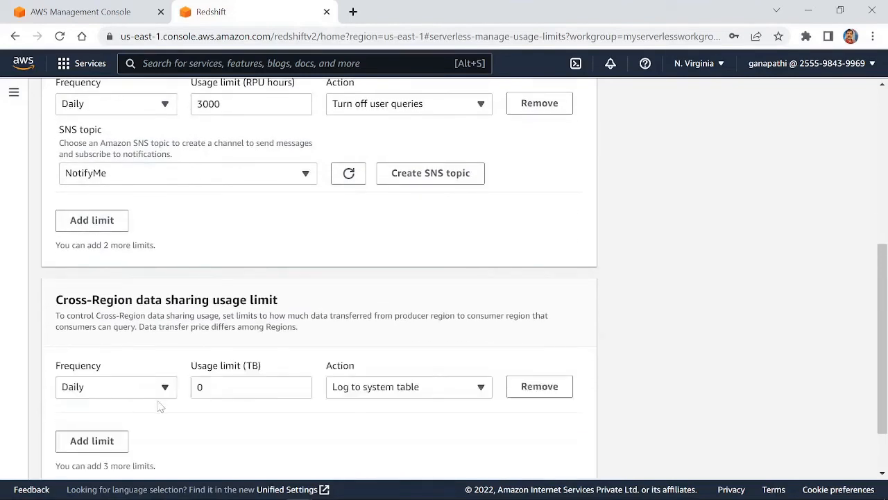
scroll(164, 408, "down", 1)
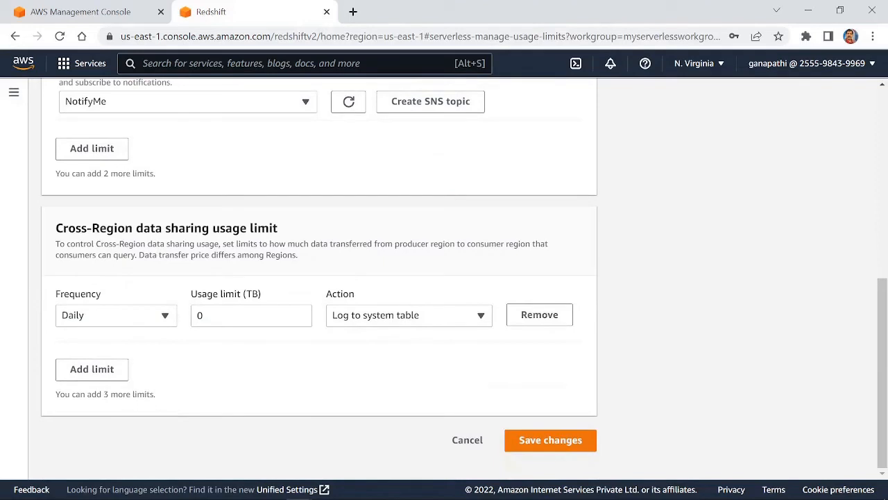
double_click(232, 309)
scroll(246, 336, "up", 1)
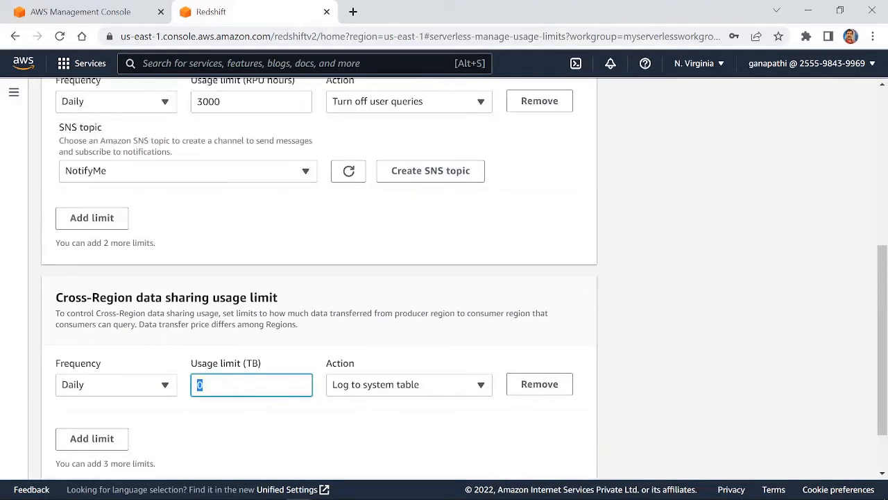
scroll(260, 361, "down", 1)
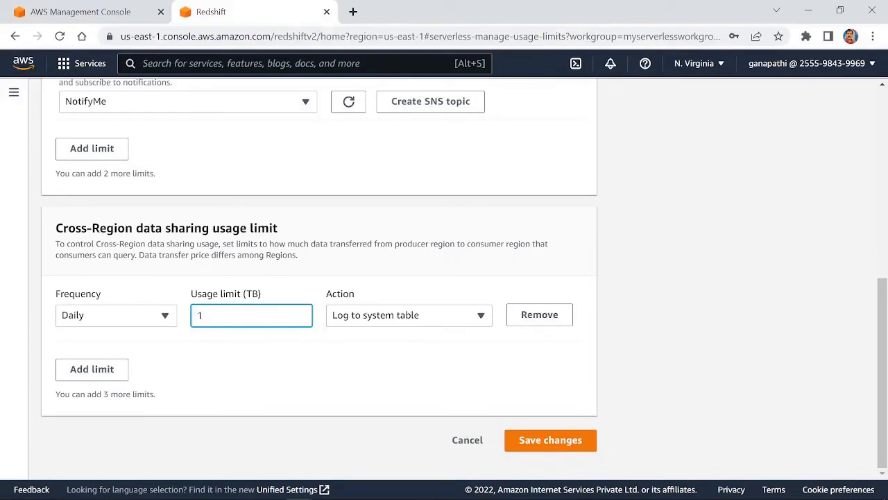
Step: Set the cross-Region limit's action to Alert with the NotifyMe SNS topic, and save all usage limit changes
left_click(484, 318)
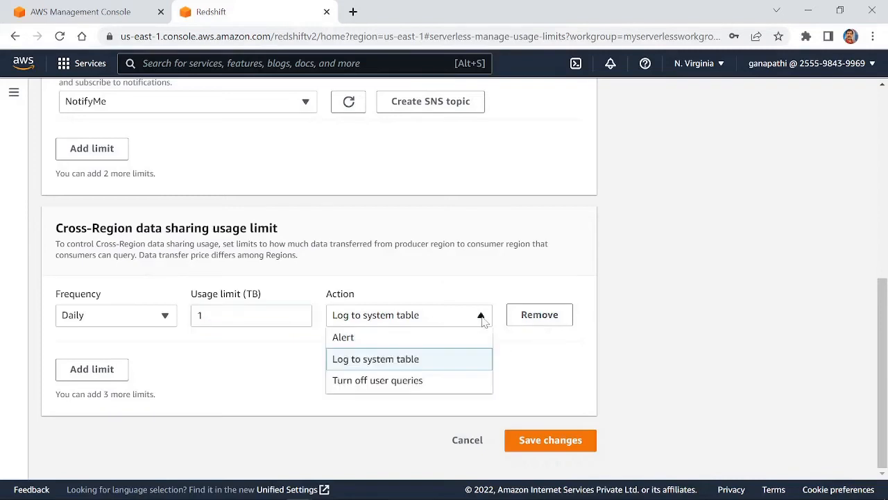
left_click(350, 340)
left_click(305, 386)
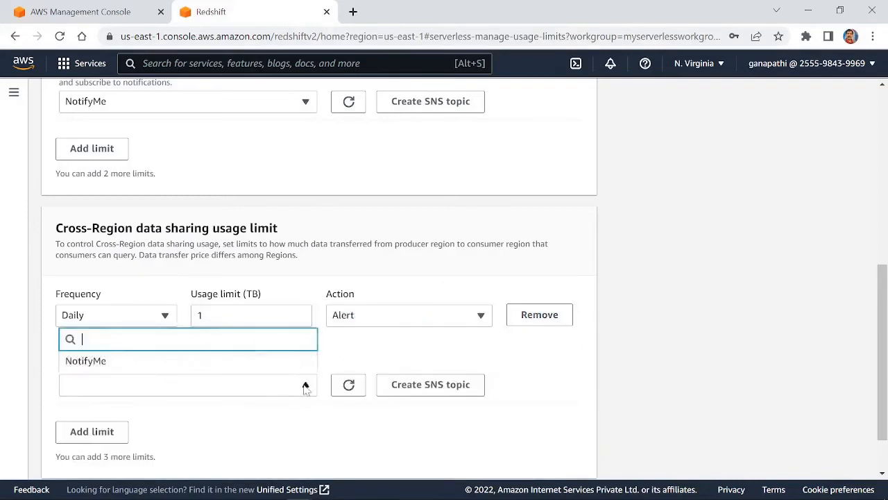
left_click(84, 362)
scroll(212, 367, "down", 1)
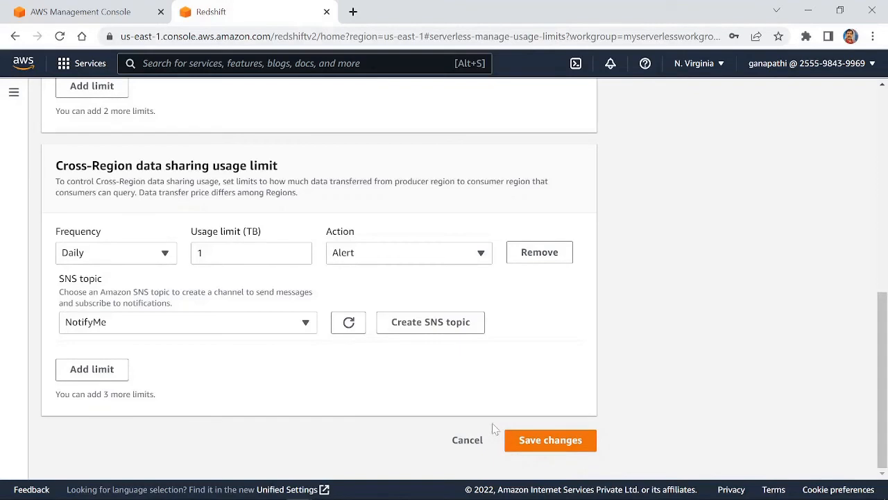
left_click(546, 443)
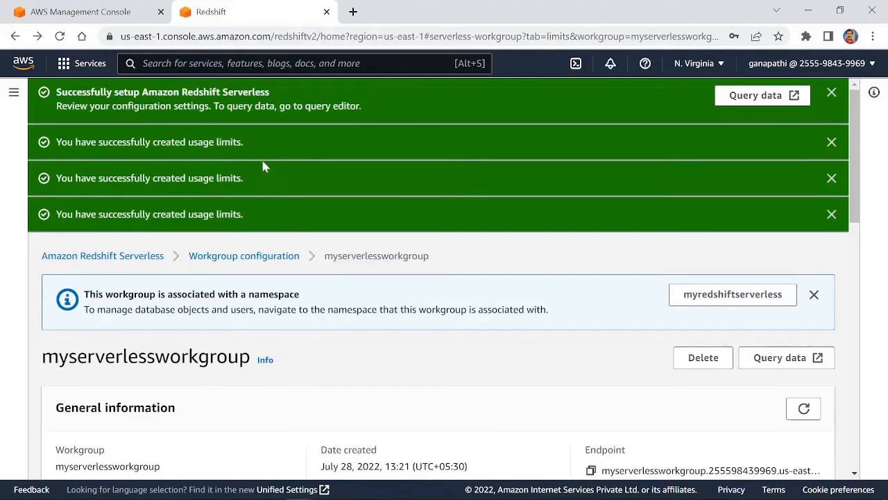
Step: Review the workgroup's usage limits, including their types, periods, thresholds and actions, and check the query limits
scroll(364, 237, "down", 7)
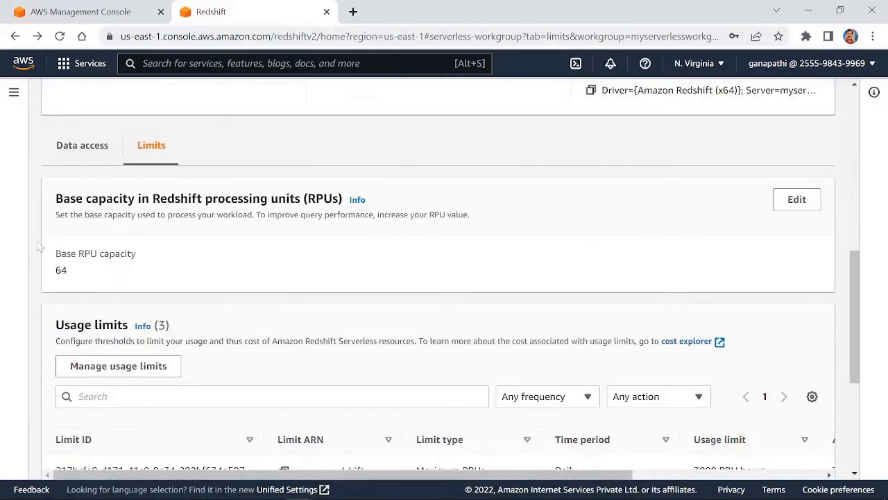
scroll(222, 248, "down", 3)
scroll(222, 247, "down", 5)
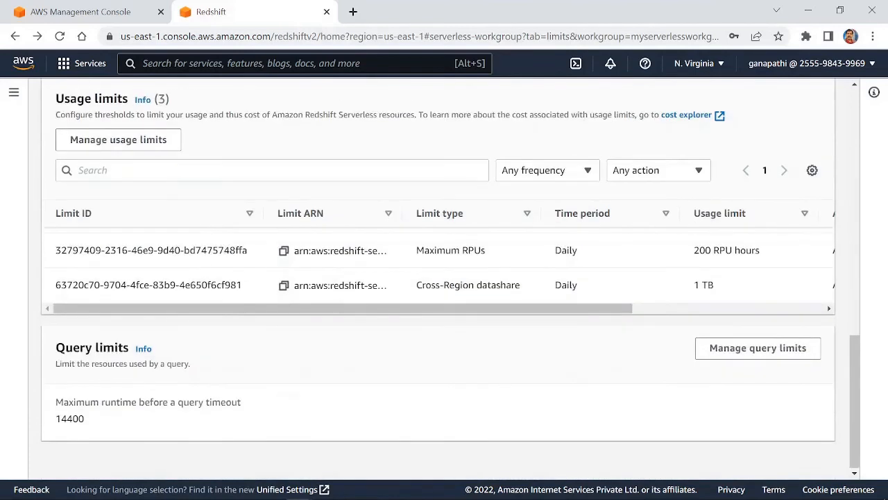
scroll(211, 271, "up", 3)
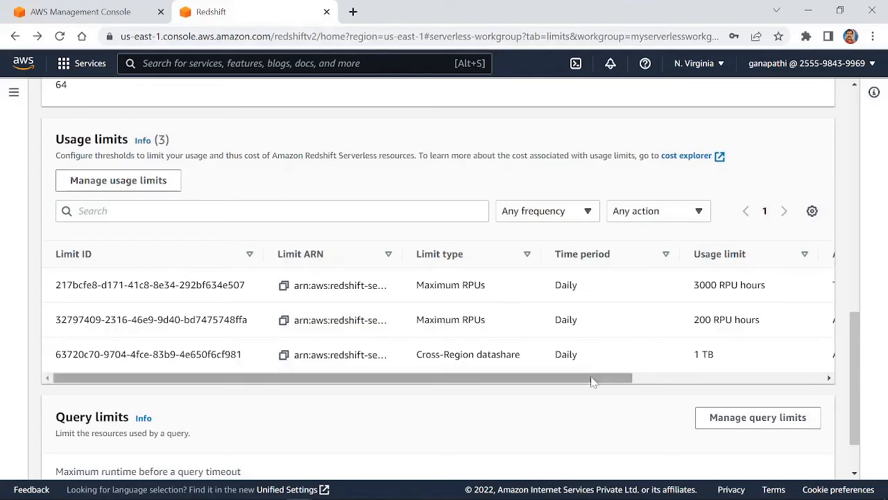
left_click_drag(592, 380, 679, 394)
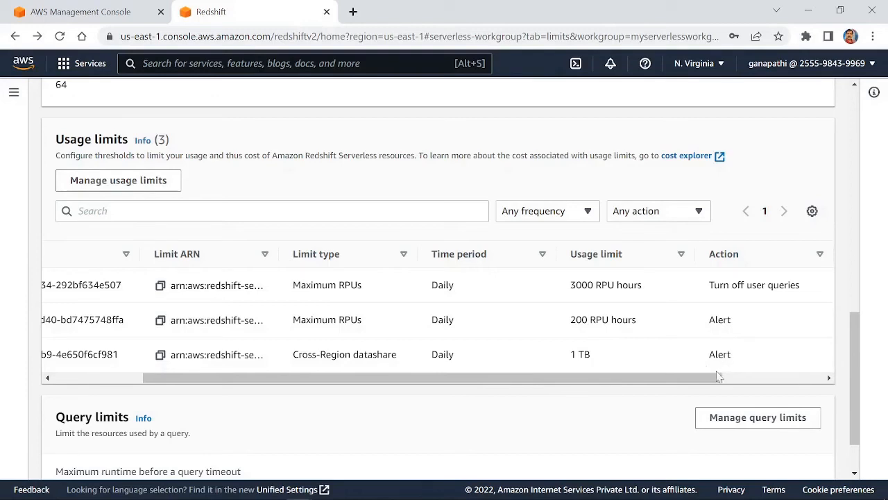
scroll(371, 308, "down", 1)
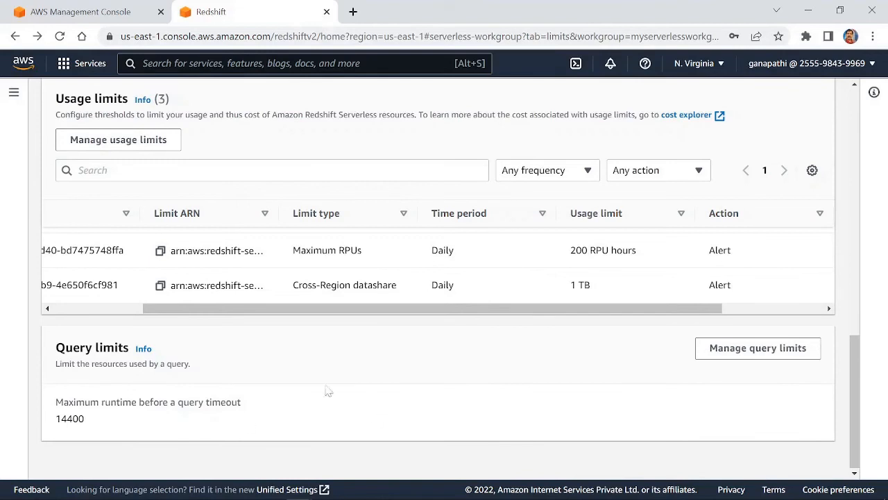
Step: Set the workgroup's query execution timeout limit to 3600 seconds and save the change
left_click(739, 353)
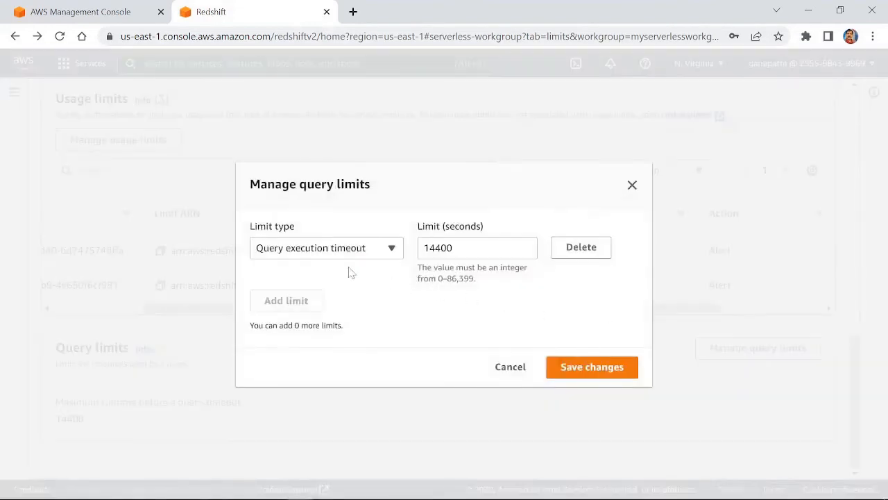
left_click(391, 249)
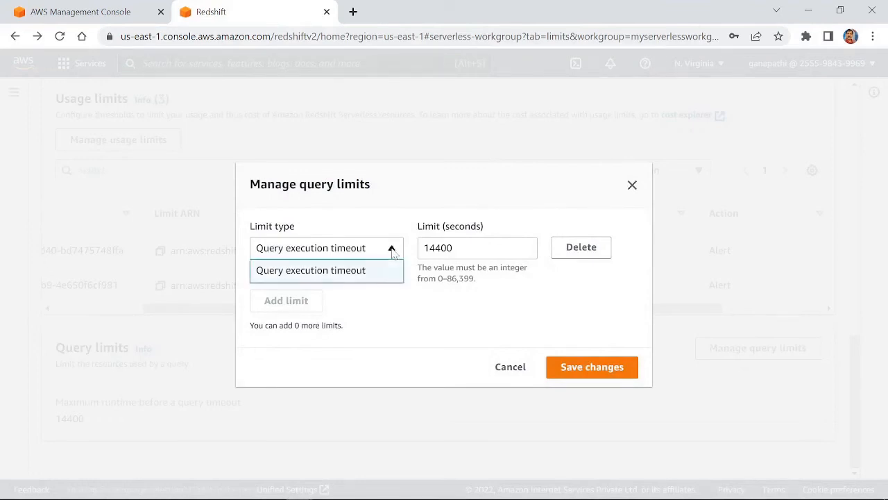
left_click(393, 251)
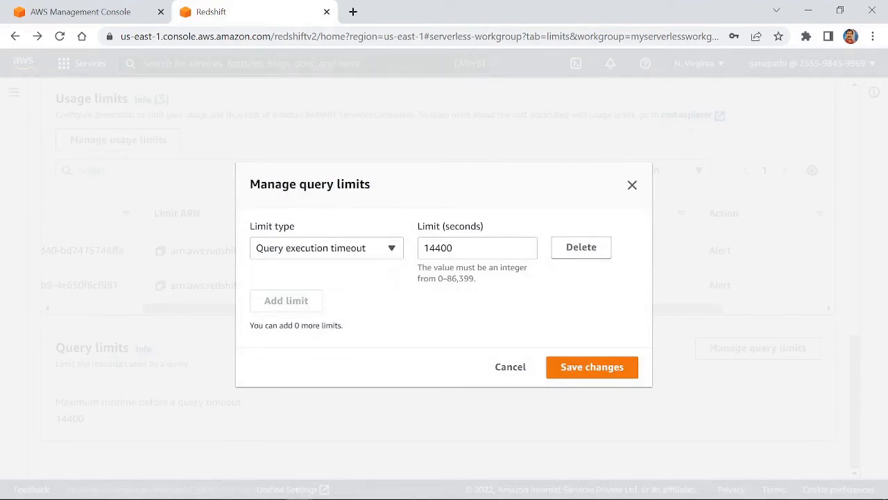
key("Tab")
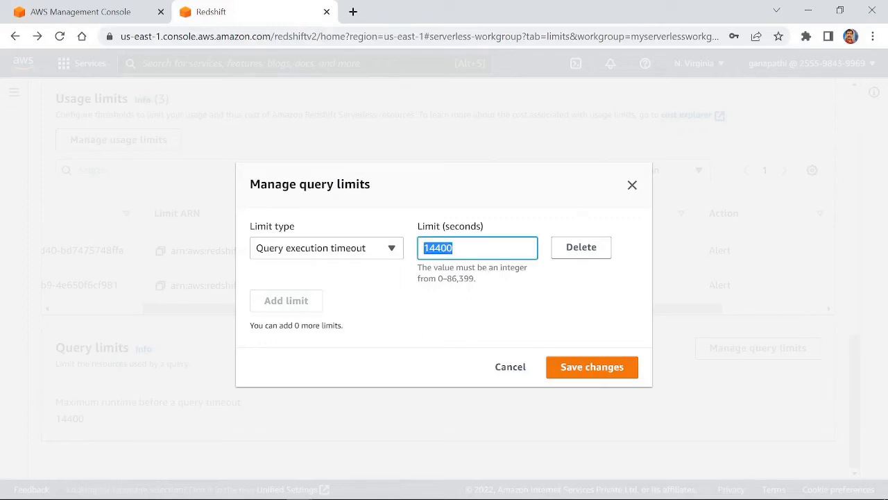
type("3600")
left_click(580, 370)
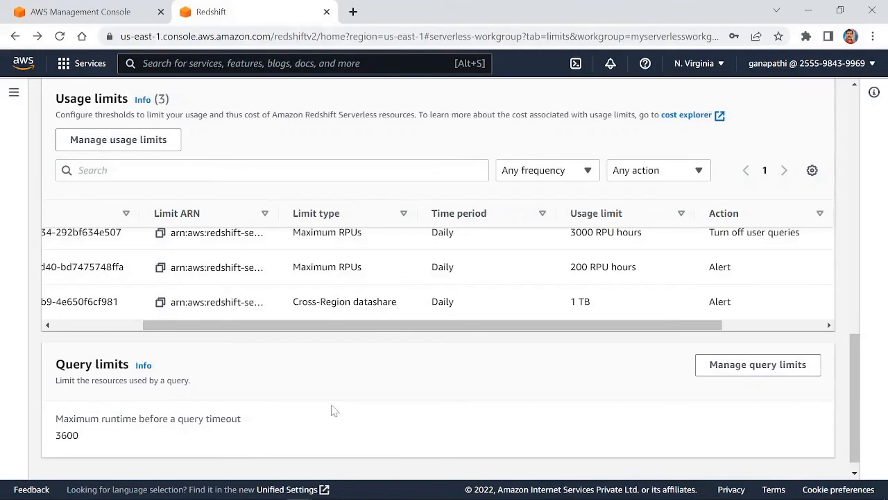
scroll(333, 406, "down", 1)
Step: Open the workgroup in query editor v2 and connect to the dev database with user name awsuser and the database password
scroll(335, 407, "up", 4)
scroll(338, 412, "up", 10)
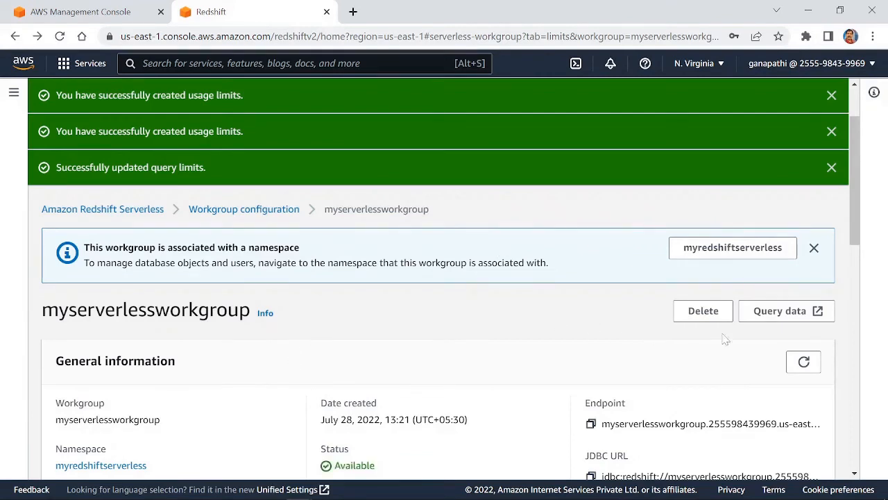
left_click(766, 317)
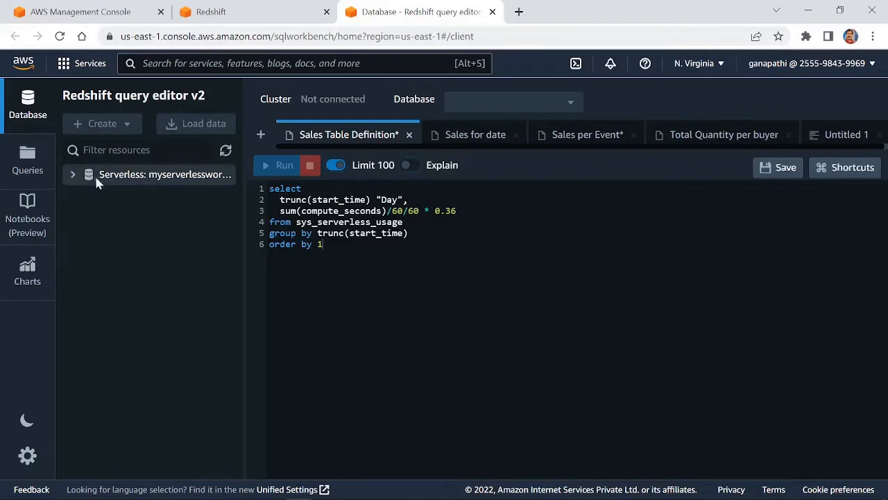
left_click(74, 176)
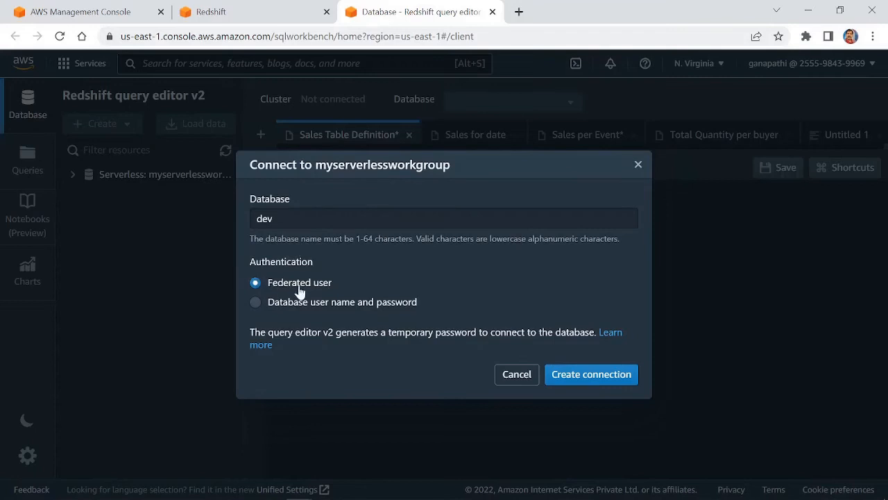
left_click(256, 303)
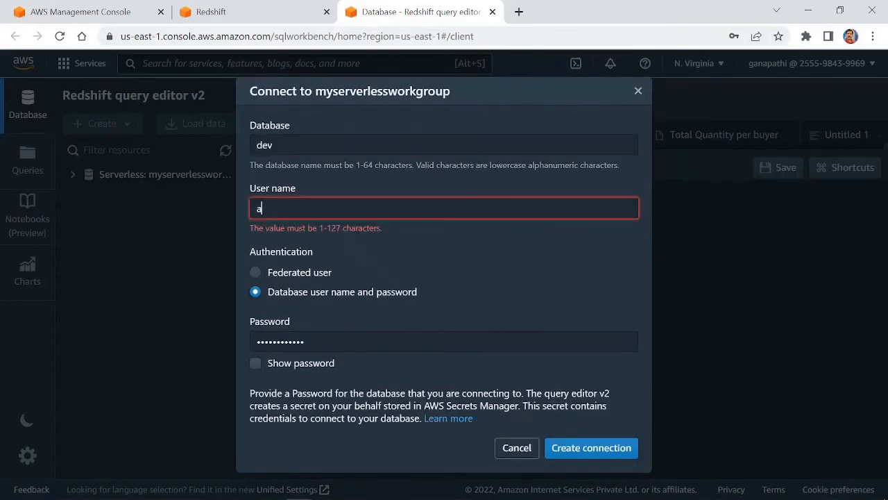
type("wsuser")
double_click(280, 340)
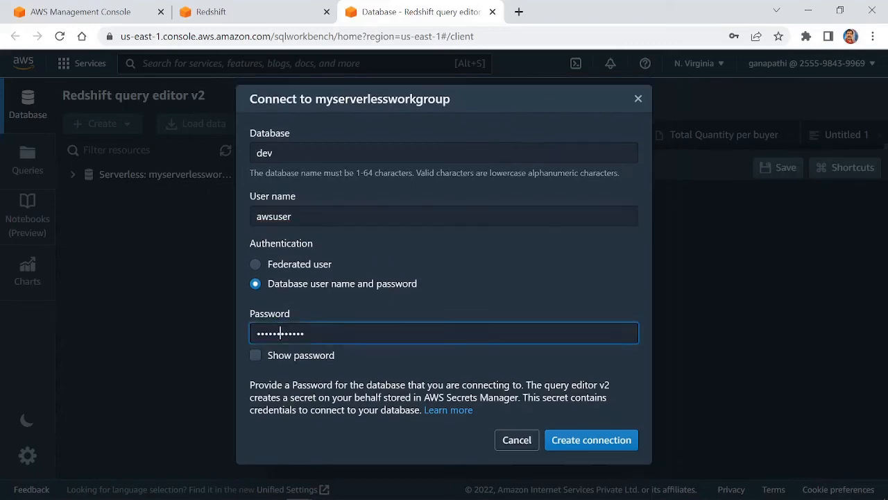
left_click(324, 336)
left_click(583, 443)
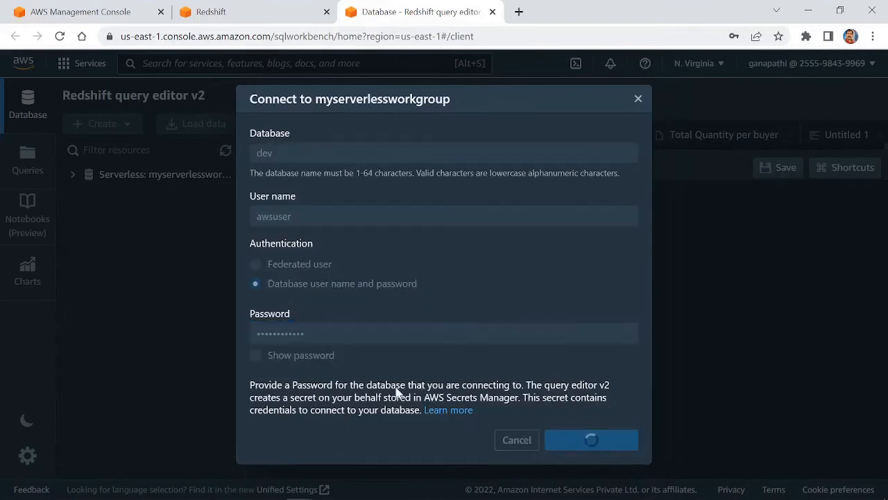
Step: Expand the dev database's public schema and the sample_data_dev database in the resource tree
left_click(88, 197)
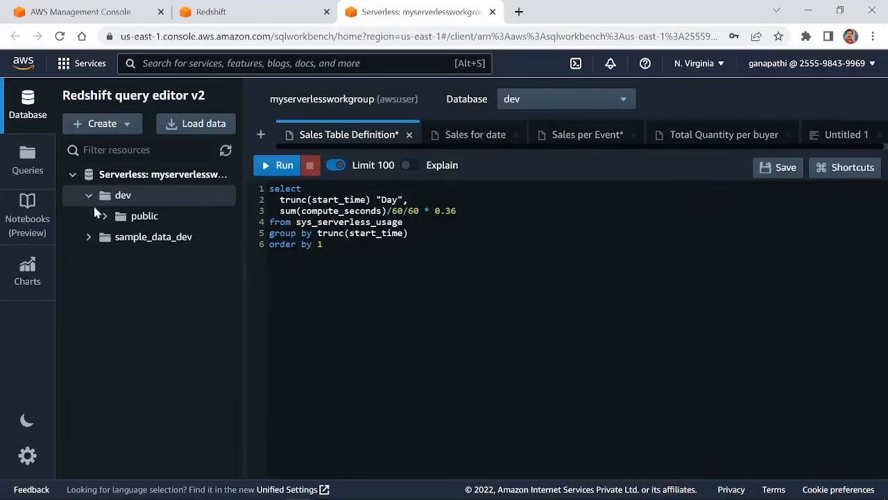
left_click(103, 217)
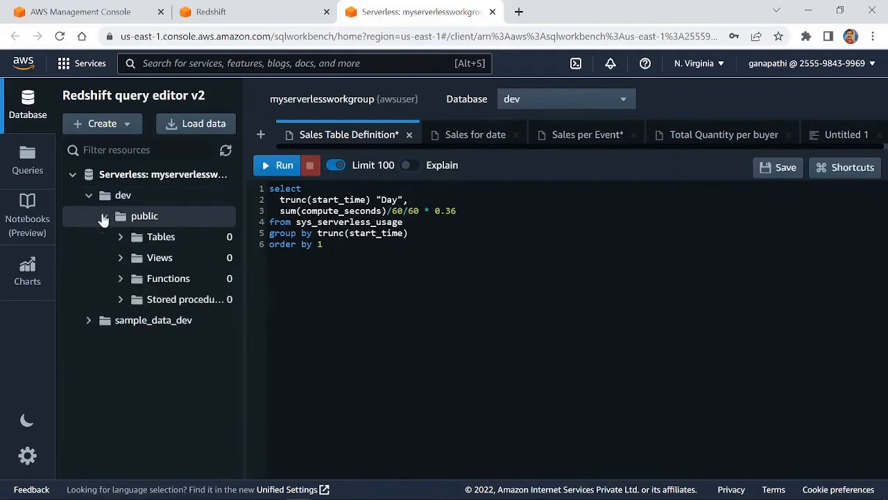
left_click(87, 324)
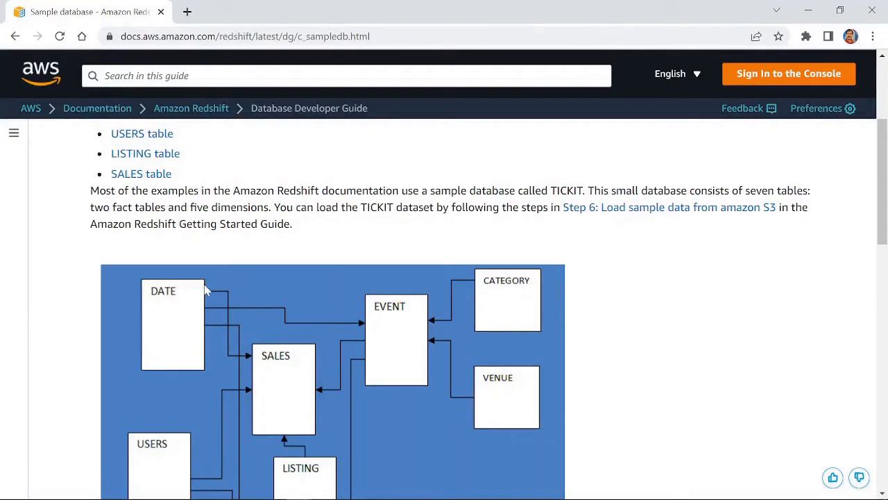
Step: Examine the TICKIT table list and relationship diagram on the Sample database page of the Amazon Redshift documentation
scroll(207, 290, "up", 3)
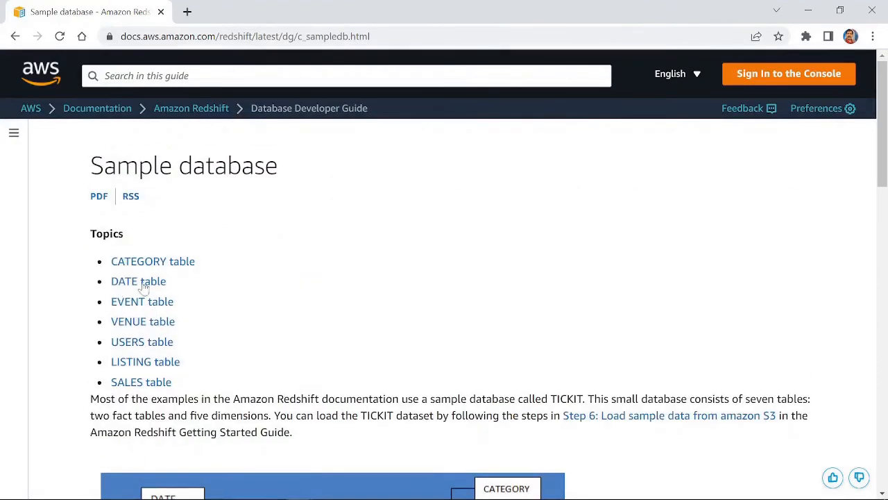
scroll(224, 311, "down", 2)
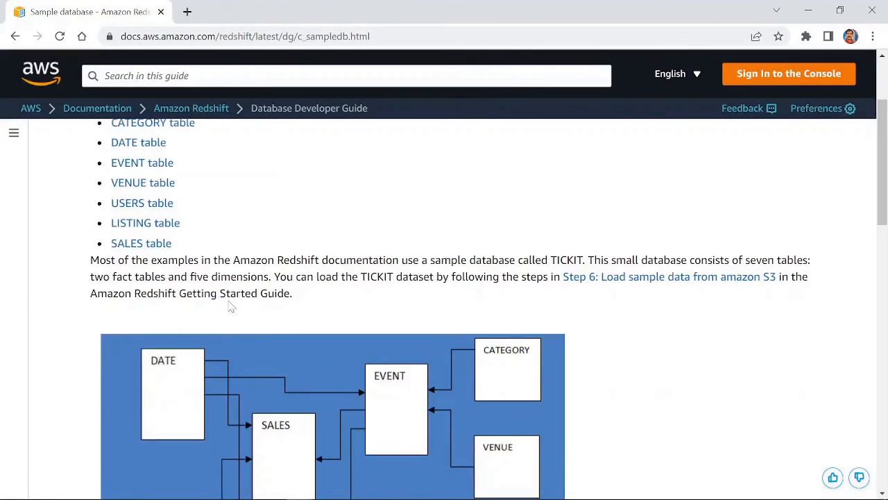
scroll(231, 306, "down", 1)
scroll(229, 302, "up", 1)
scroll(233, 306, "down", 2)
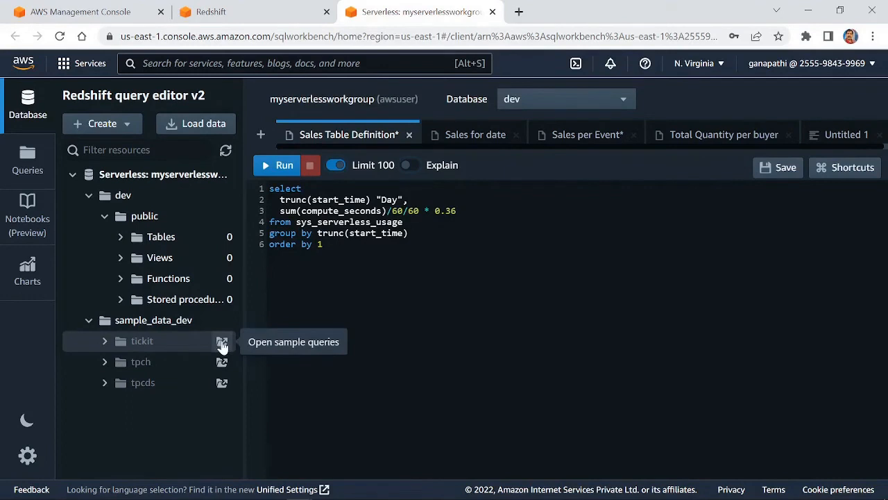
Step: Open the tickit sample queries, create the sample database with its data, and dismiss the notifications
left_click(222, 343)
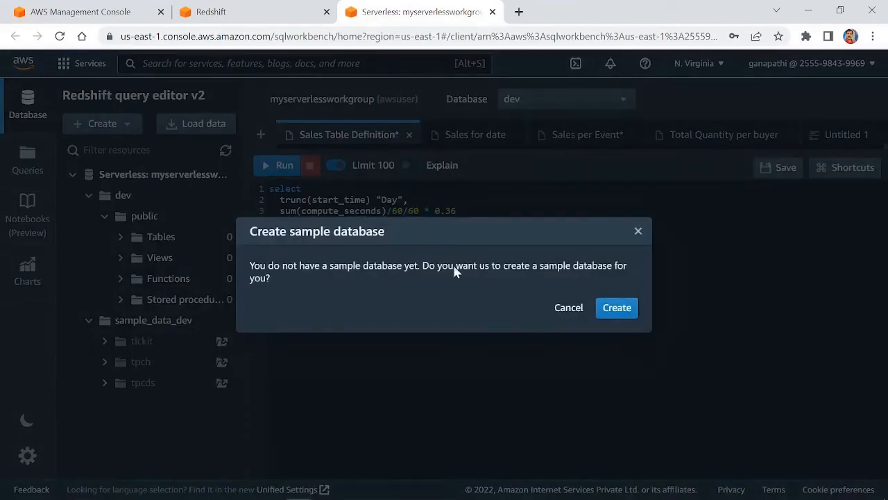
left_click(618, 313)
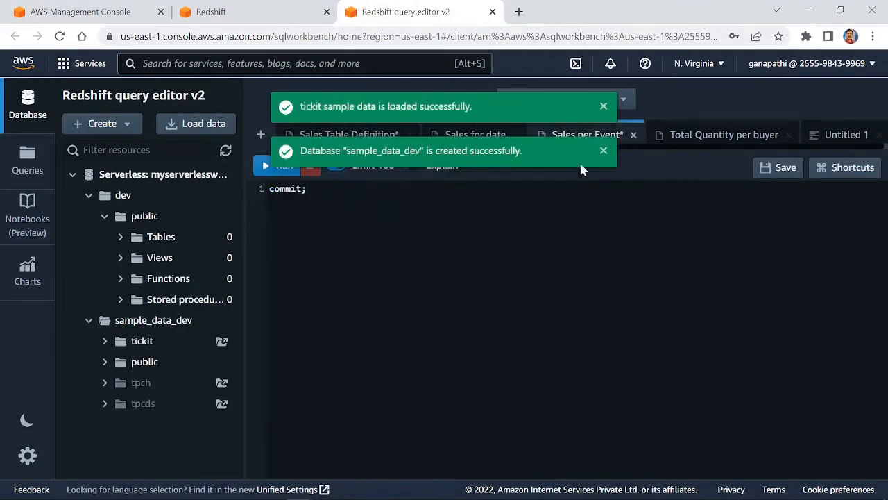
left_click(604, 151)
left_click(604, 106)
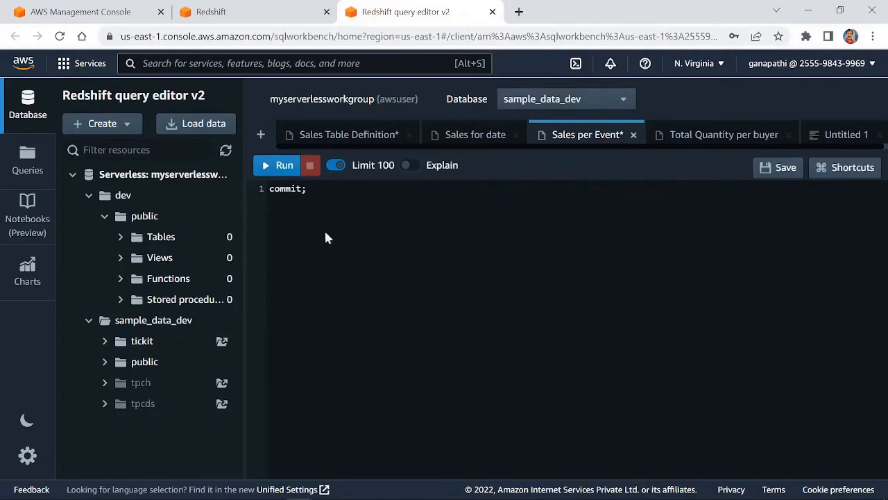
Step: Replace the query in Sales Table Definition with "show table sales" and run it
left_click(350, 138)
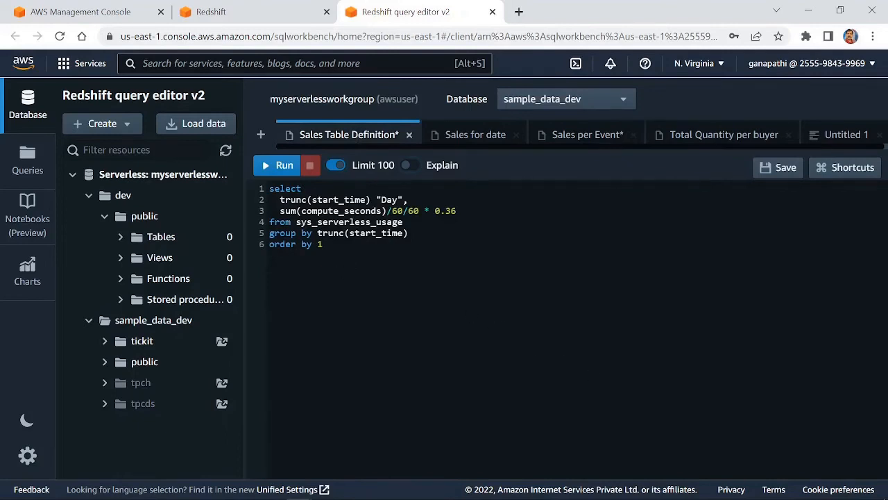
left_click_drag(326, 245, 252, 188)
type("show ")
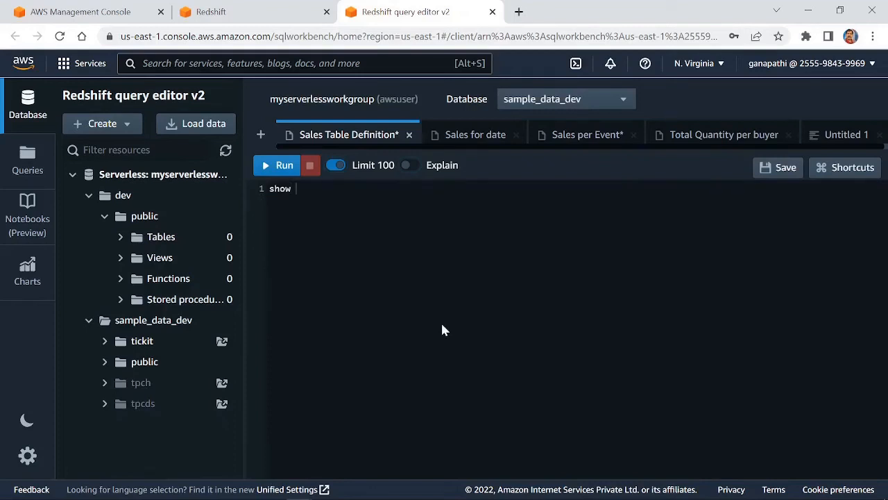
type("table sales")
left_click(283, 169)
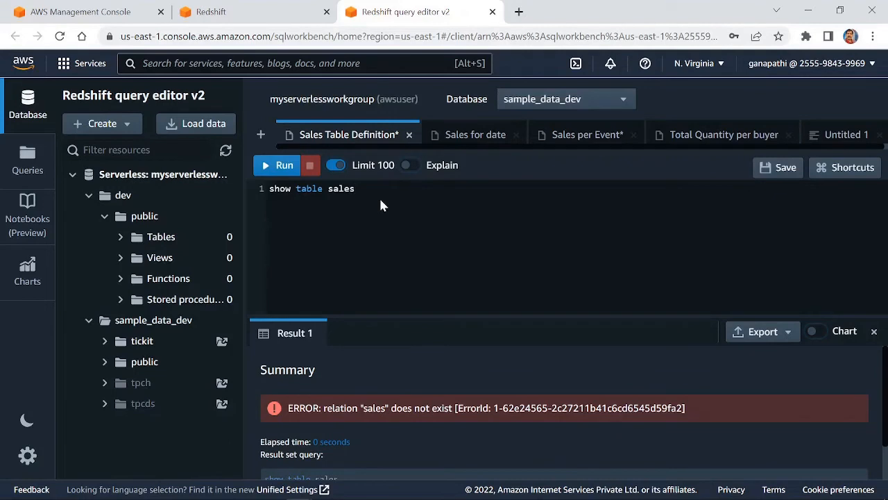
Step: Change the table reference in the query to tickit.sales and run "show table tickit.sales"
key("BackSpace")
key("BackSpace")
key("BackSpace")
key("BackSpace")
key("BackSpace")
type("tik")
key("BackSpace")
type("ckit.sales")
left_click(278, 165)
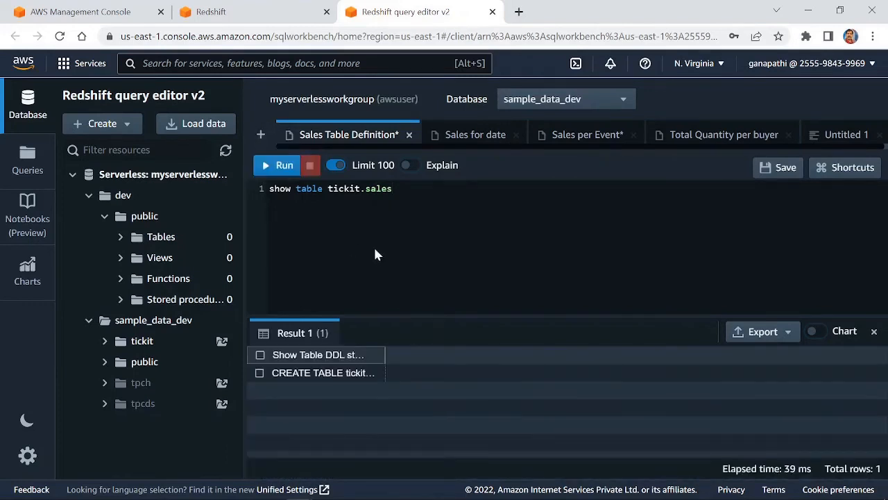
Step: Copy the returned CREATE TABLE tickit.sales statement into an empty Notepad document
left_click(280, 378)
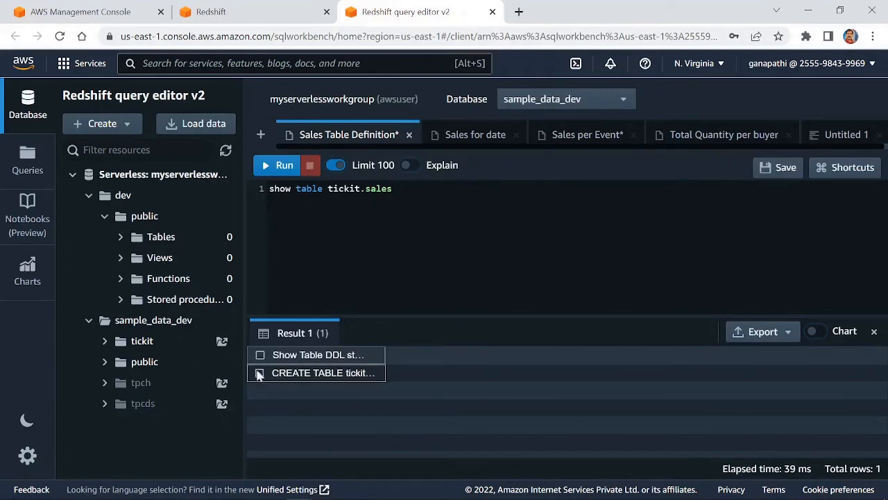
left_click(259, 373)
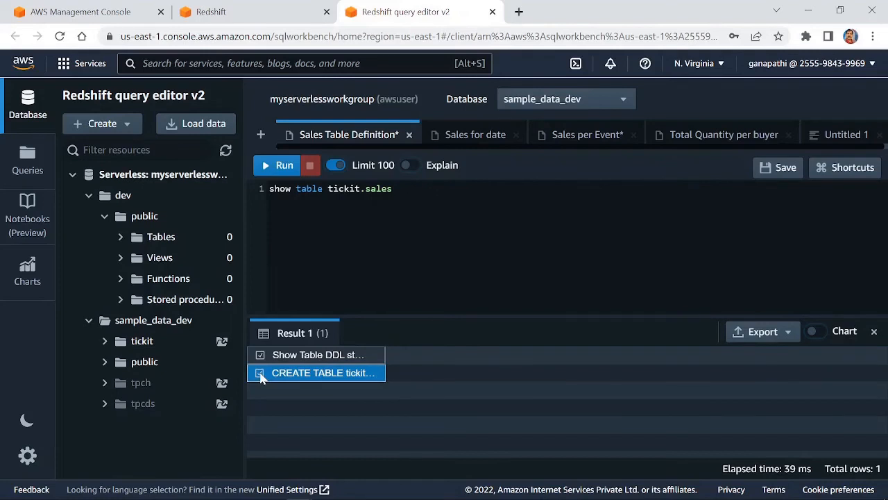
mouse_move(352, 498)
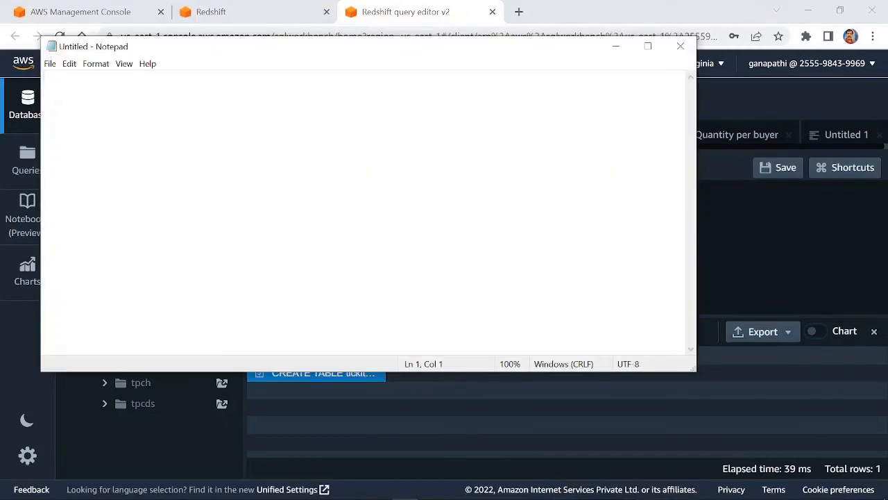
type("CREATE TABLE tickit.sales (     salesid integer NOT NULL ENCODE az64,     listid integer NOT NULL ENCODE az64 distkey,     sellerid integer NOT NULL ENCODE az64,     buyerid integer NOT NULL ENCODE az64,     eventid integer NOT NULL ENCODE az64,     dateid smallint NOT NULL ENCODE raw,     qtysold smallint NOT NULL ENCODE az64,     pricepaid numeric(8,2) ENCODE az64,     commission numeric(8,2) ENCODE az64,     saletime timestamp without time zone ENCODE az64 ) DISTSTYLE KEY SORTKEY ( dateid );")
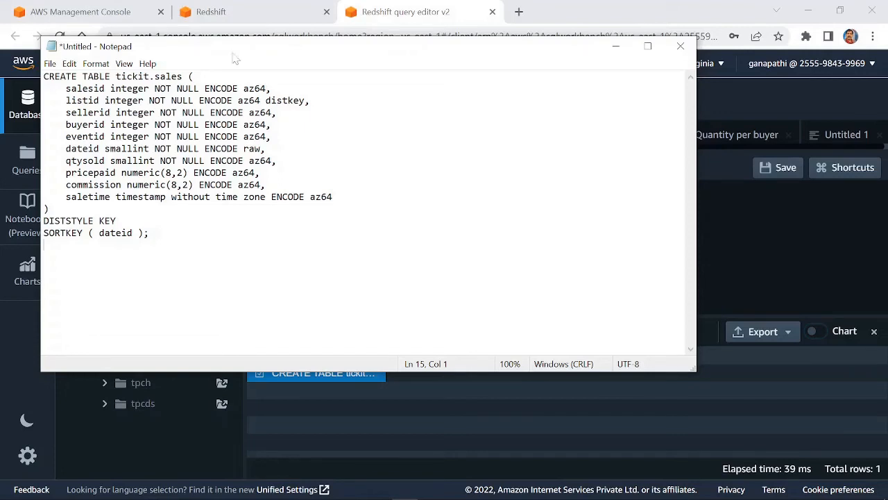
Step: Return to the query editor, run the Sales for date query, and view the Sales per Event and Total Quantity per buyer queries
left_click(391, 21)
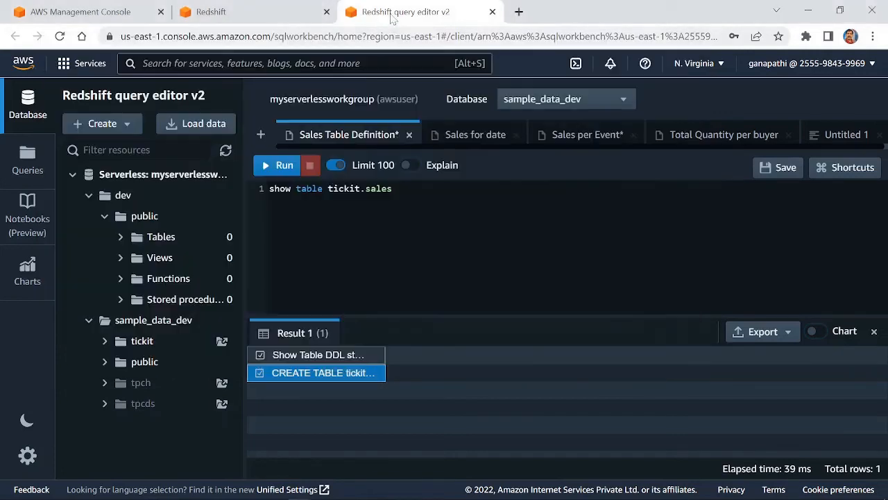
left_click(463, 138)
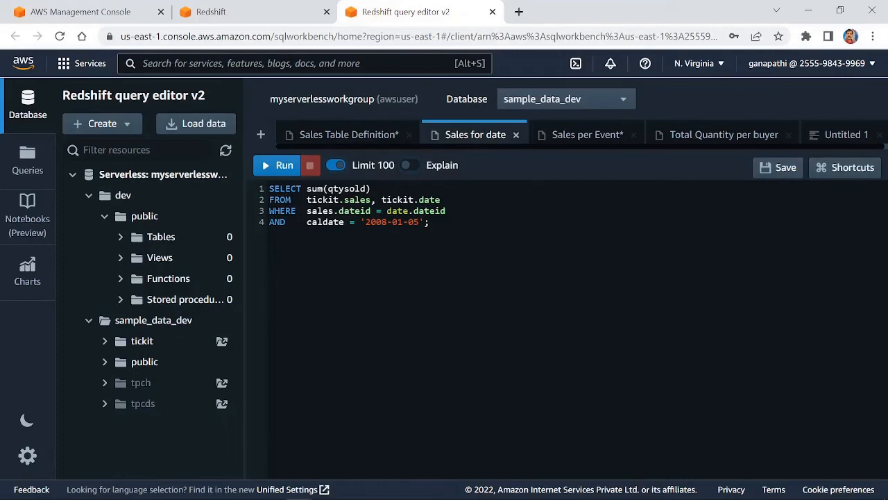
left_click(280, 166)
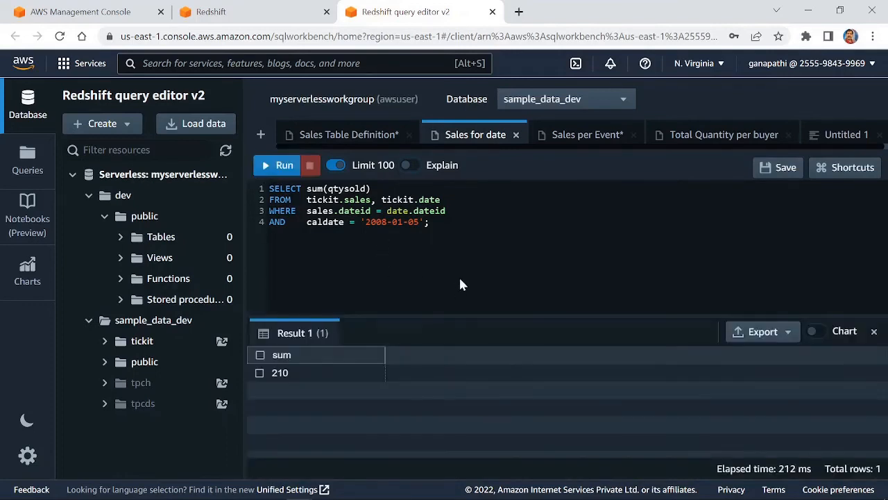
left_click(578, 139)
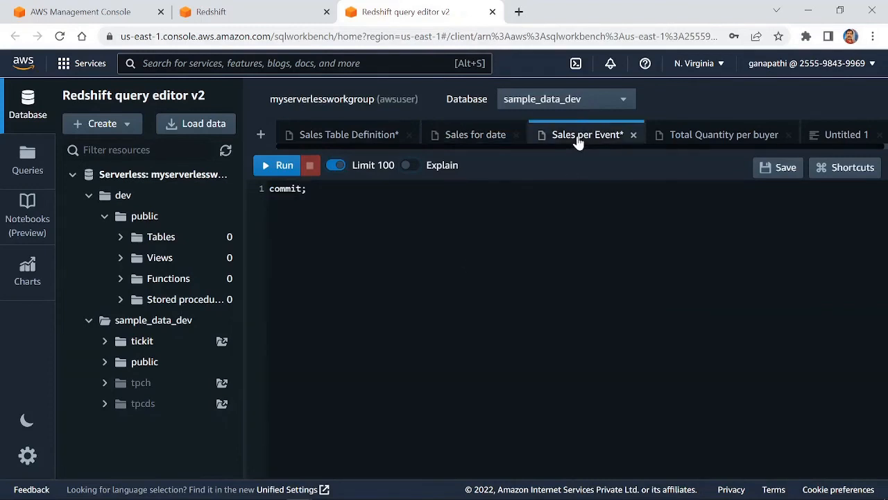
left_click(708, 139)
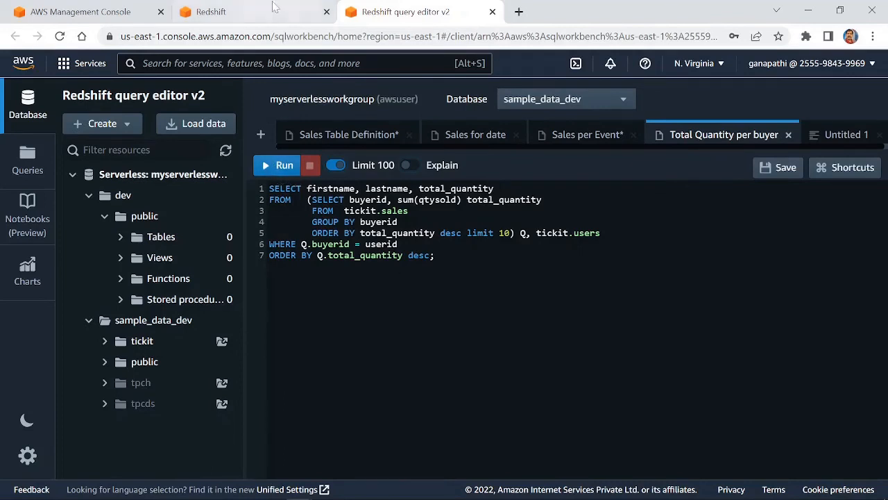
Step: Switch back to the Redshift console and open the Serverless dashboard
left_click(257, 18)
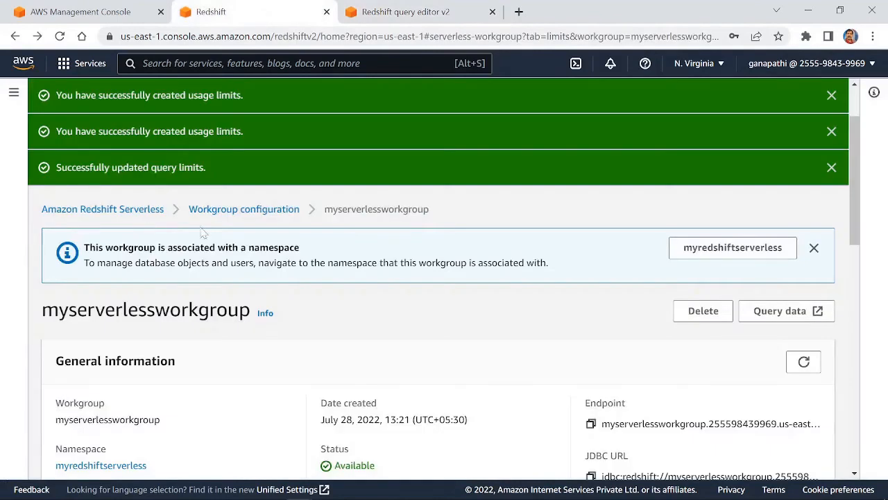
left_click(100, 465)
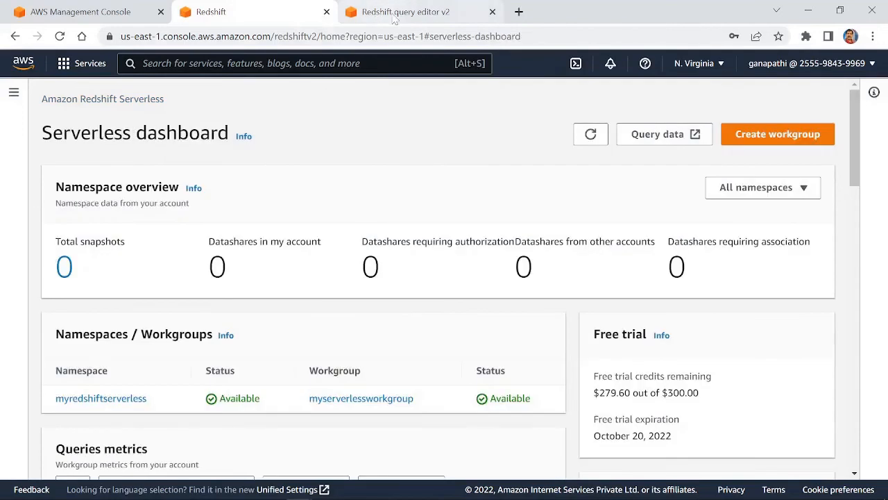
Step: In the Untitled 1 query, set search_path to tickit, add a top-five San Diego sellers query for 2008, and run each statement
left_click(394, 14)
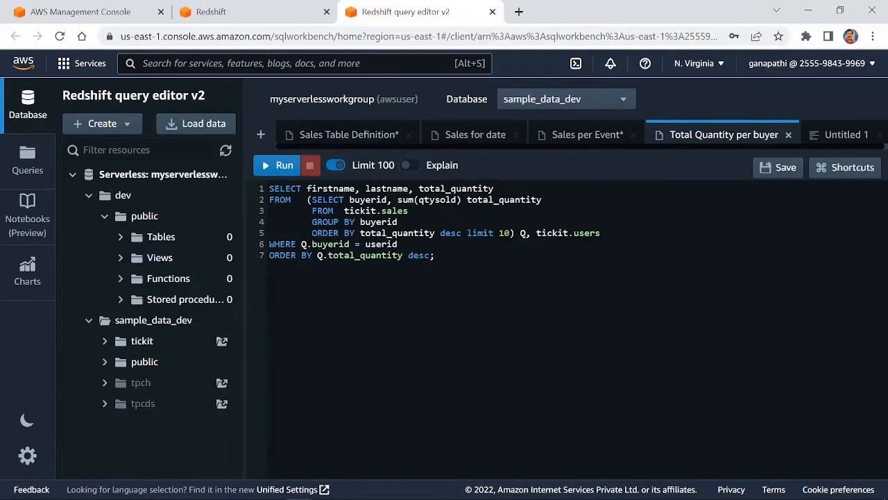
left_click(836, 139)
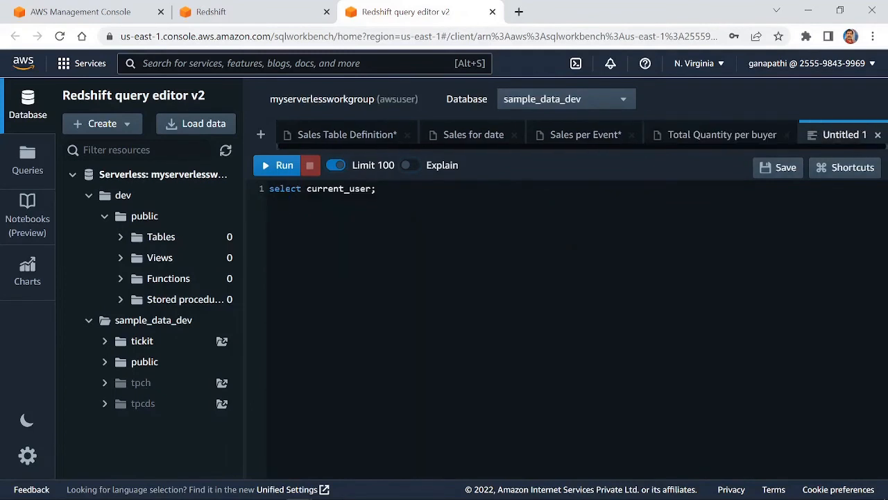
key("ctrl+a")
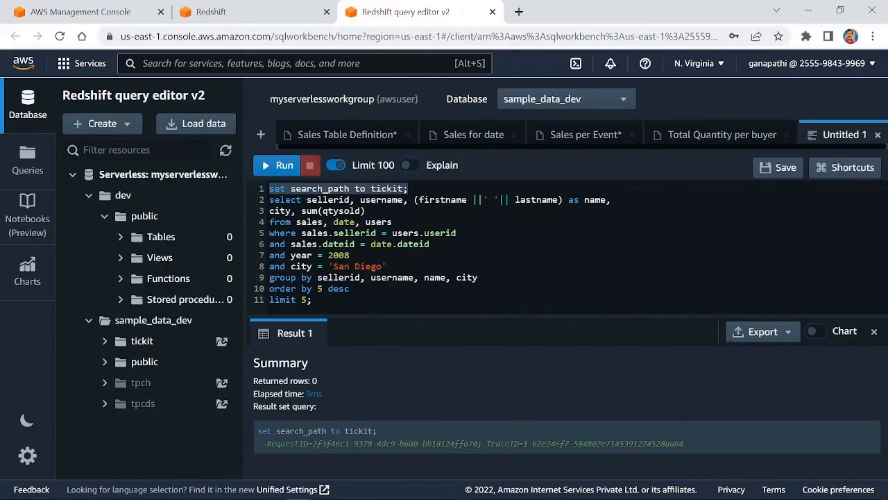
left_click(267, 165)
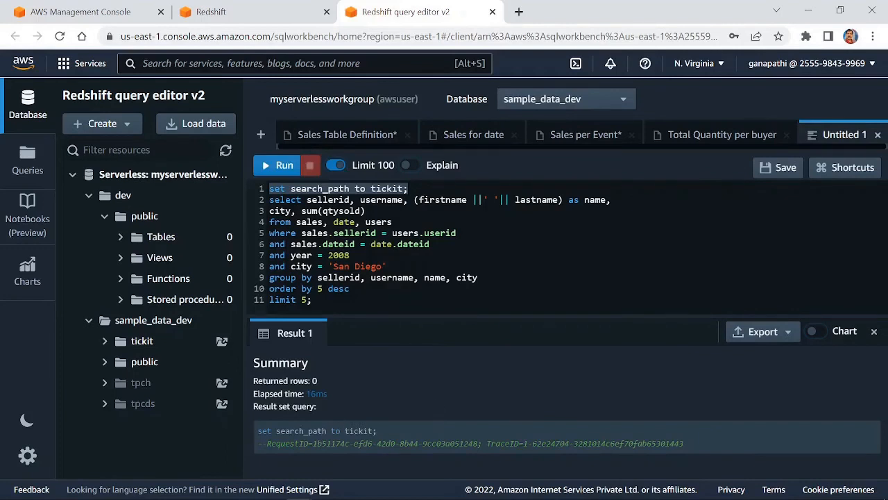
left_click_drag(270, 200, 313, 300)
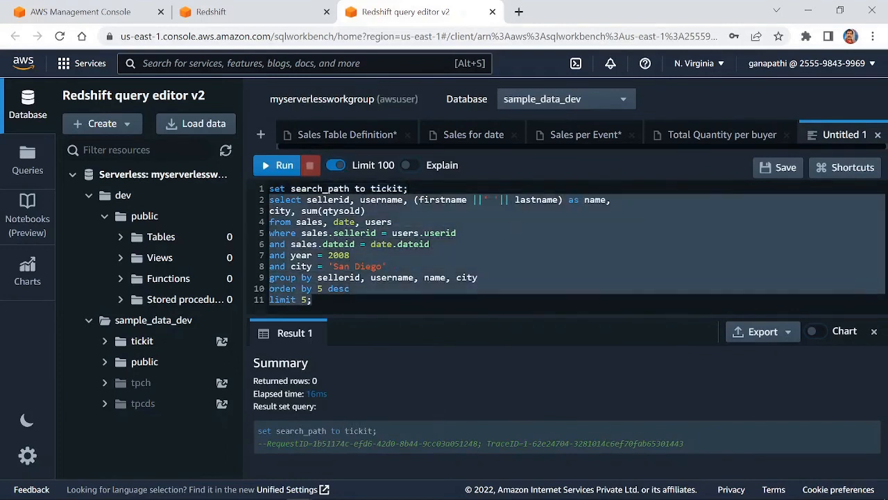
left_click(278, 165)
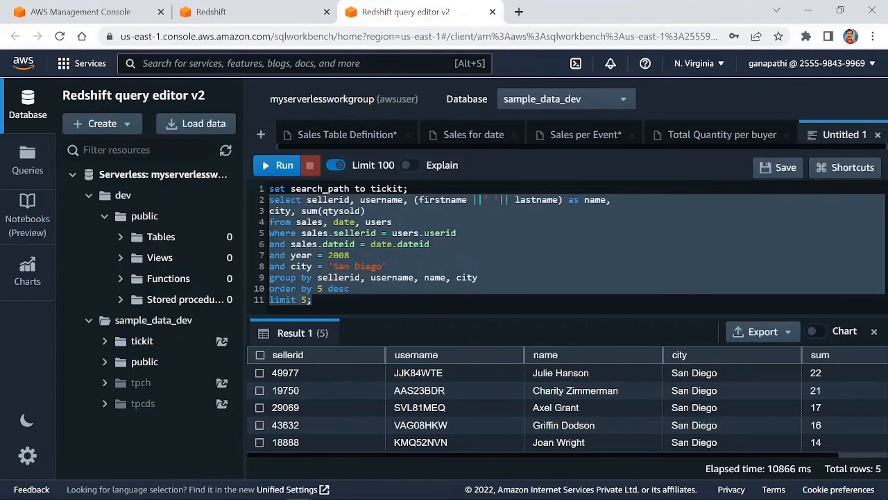
Step: Change the city condition to 'Boston', run all the statements, and view the seller query's result set
left_click(382, 267)
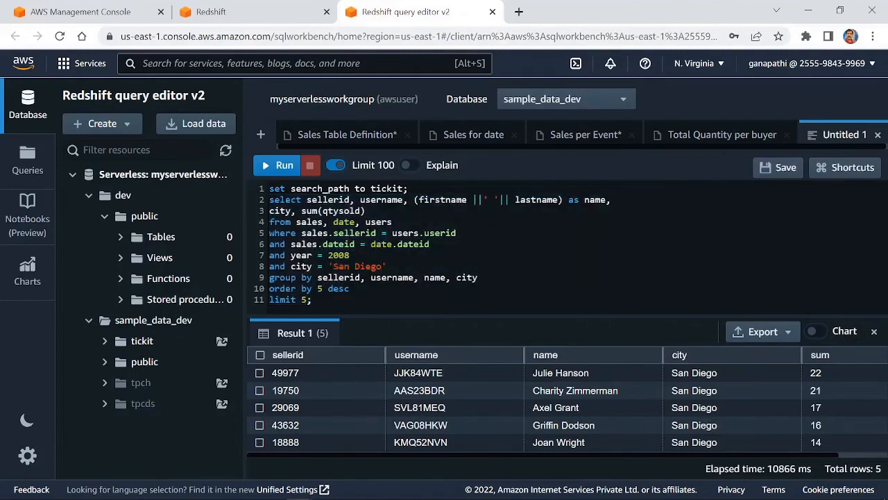
key("BackSpace")
key("BackSpace")
key("BackSpace")
key("BackSpace")
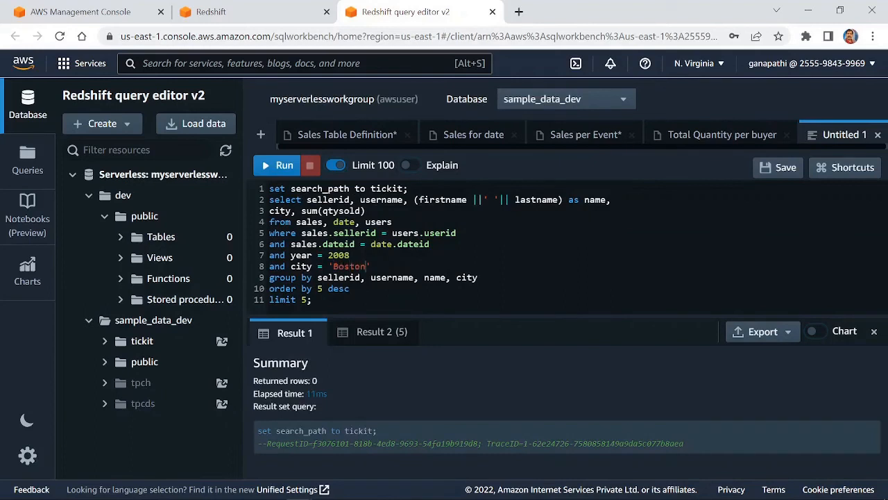
left_click(281, 165)
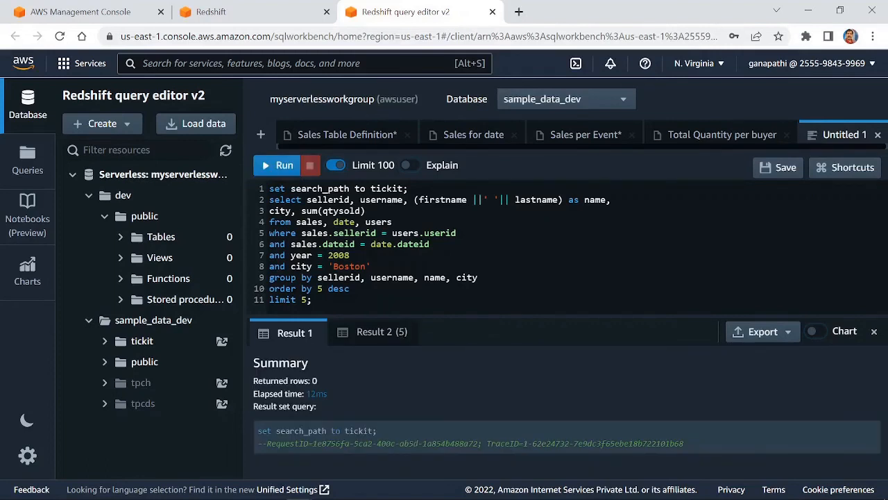
left_click(378, 334)
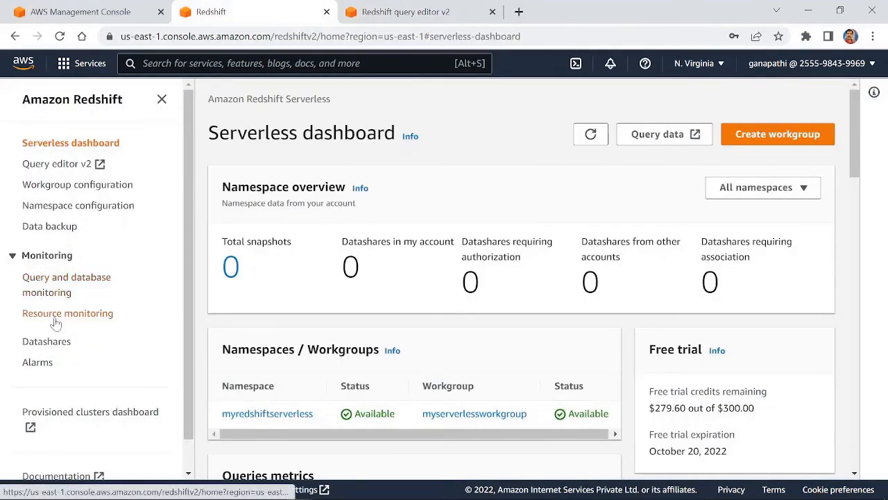
Step: Return to the Redshift console, open Query and database monitoring, and inspect a query in the Query runtime graph
left_click(47, 289)
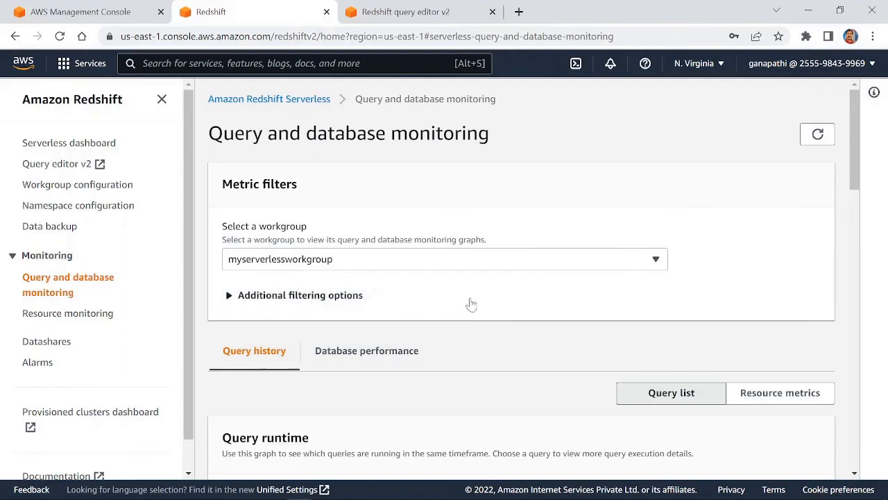
scroll(468, 303, "down", 3)
scroll(466, 303, "down", 1)
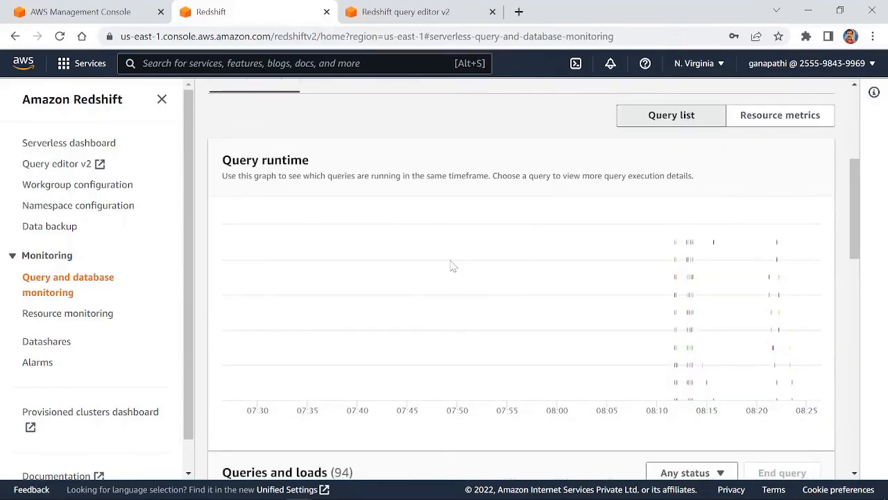
left_click(693, 296)
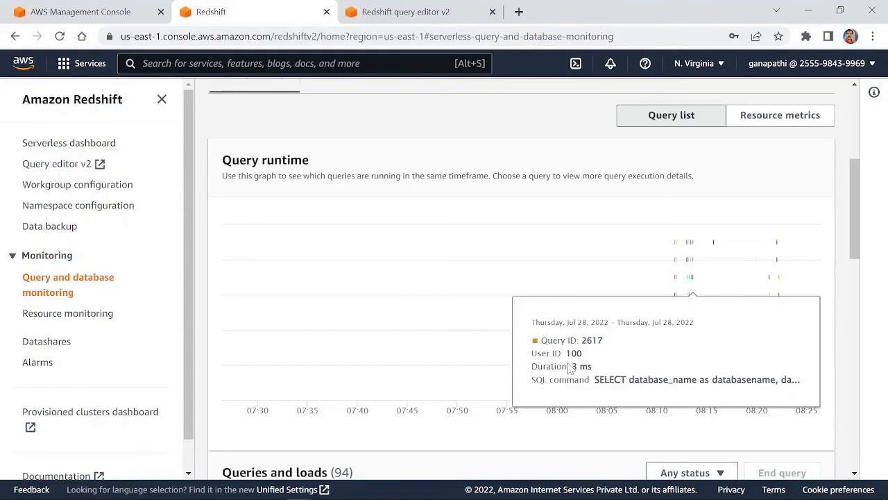
Step: Examine the Queries and loads list, including the durations, databases and SQL commands
scroll(316, 271, "down", 2)
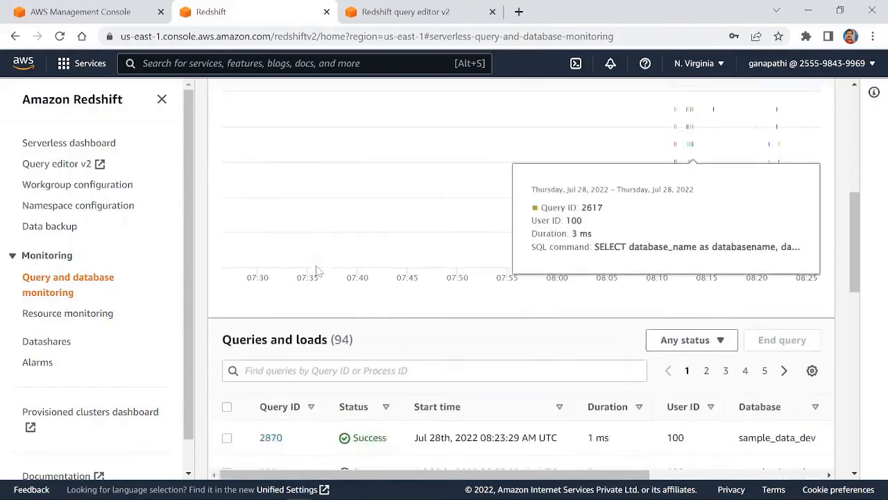
scroll(316, 270, "down", 2)
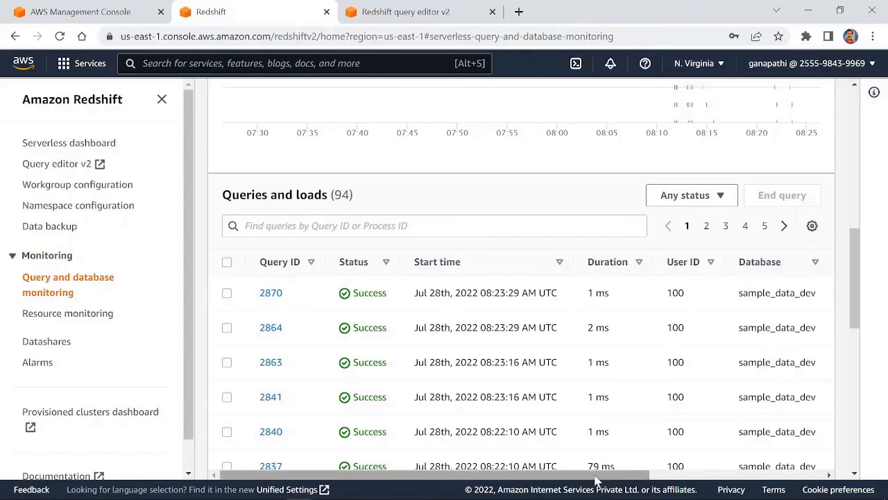
left_click_drag(596, 479, 685, 490)
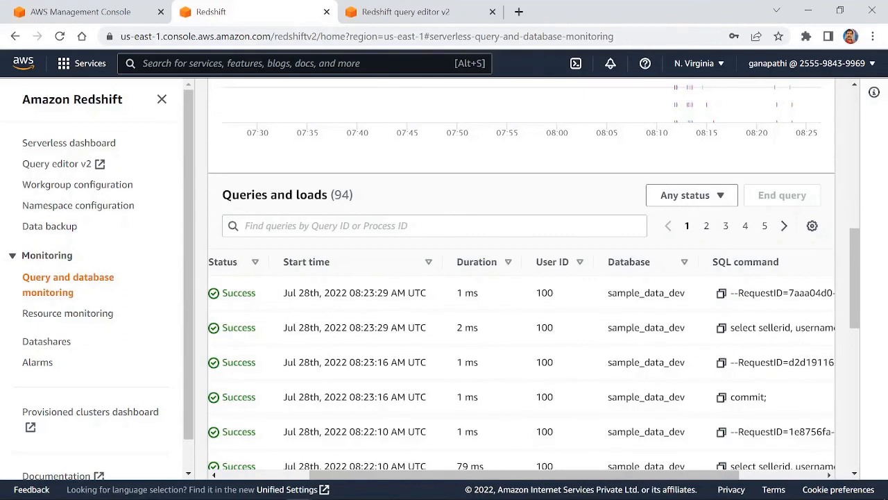
left_click_drag(512, 484, 419, 460)
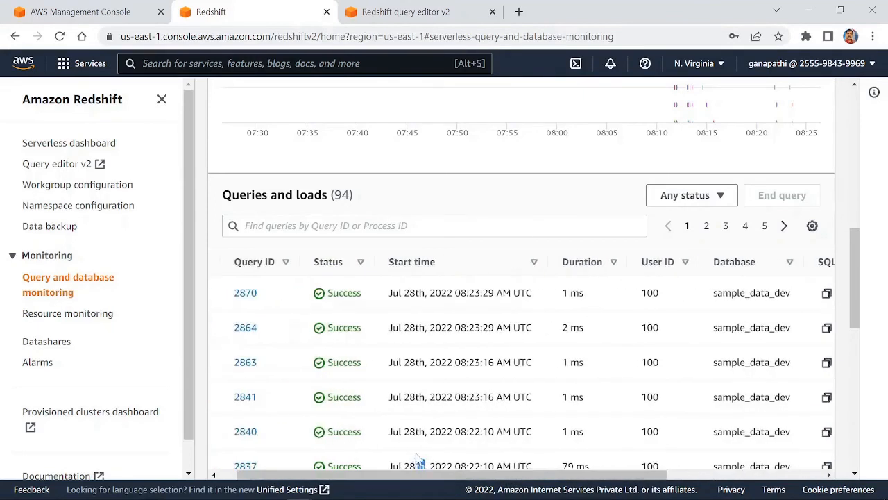
double_click(416, 463)
Step: Open the details of query 2864 and review its SQL, query plan and RPU capacity used in the related metrics
left_click(245, 329)
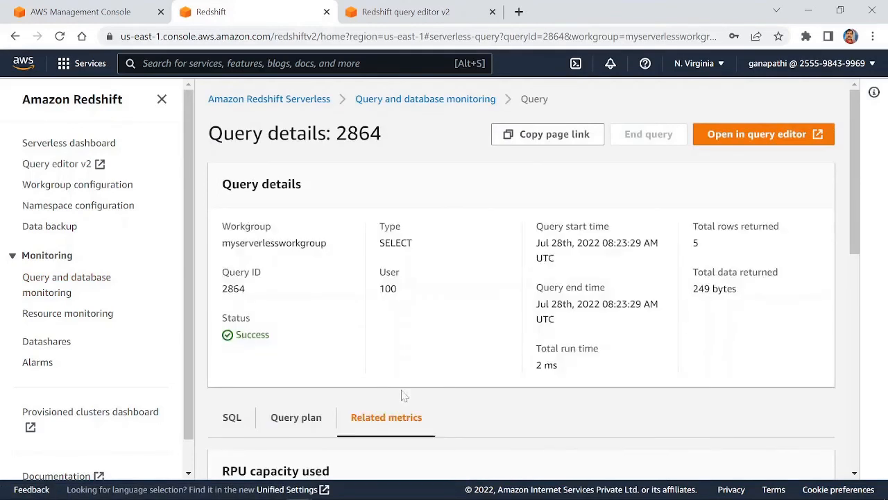
scroll(333, 338, "down", 4)
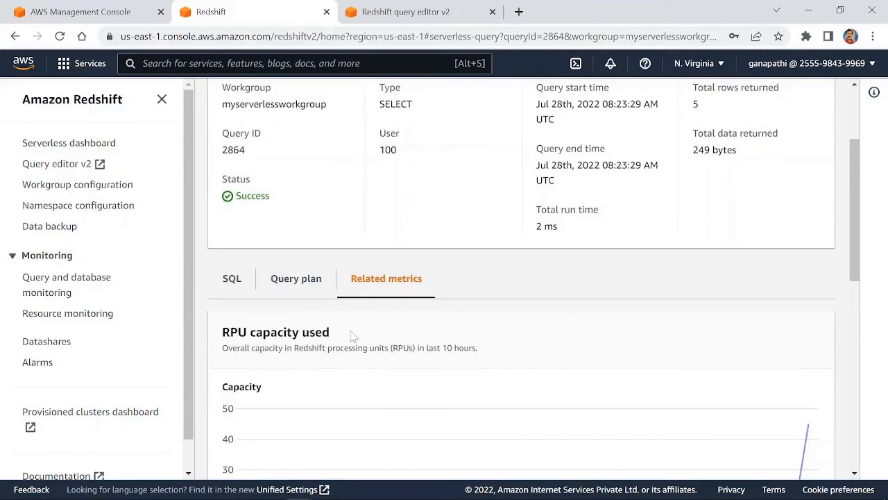
left_click(229, 144)
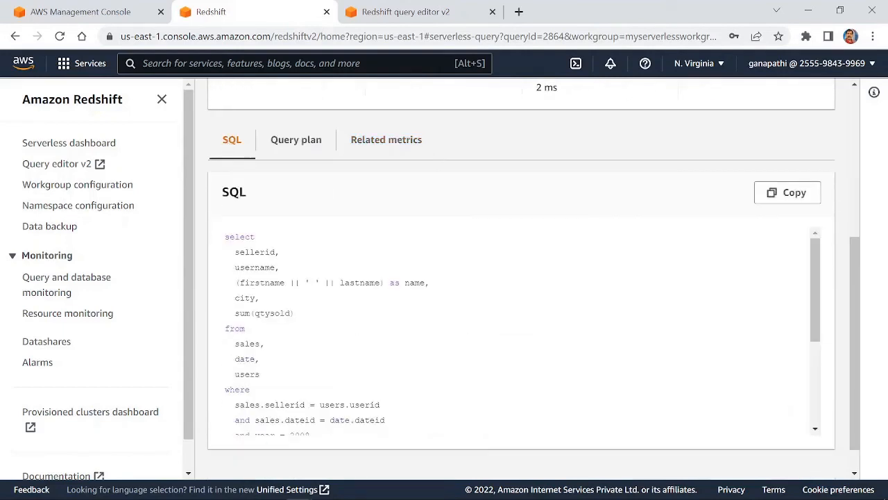
left_click(305, 147)
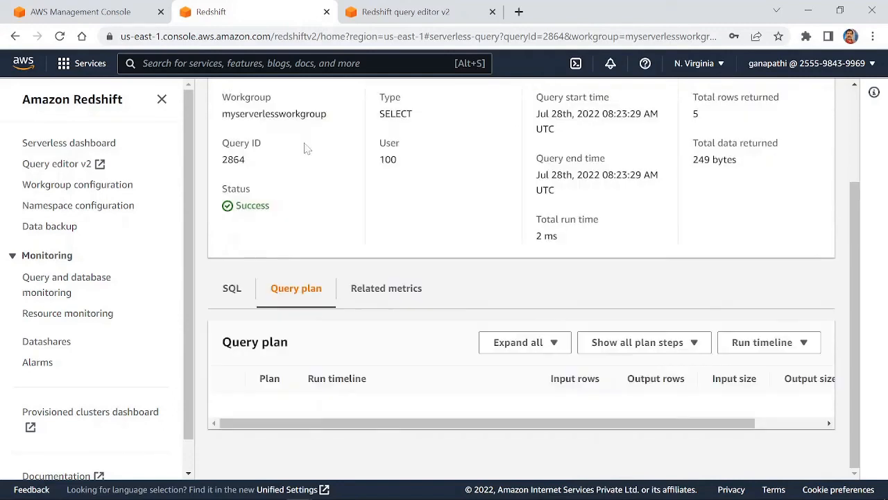
left_click(371, 292)
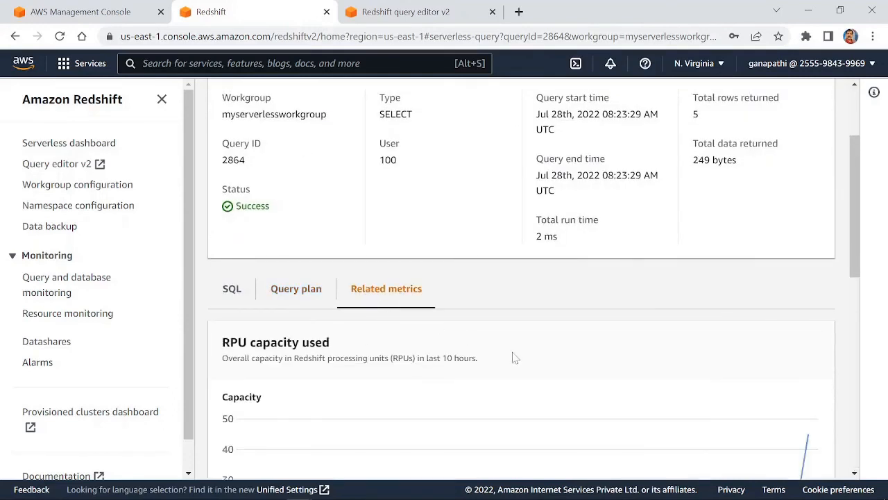
scroll(514, 357, "down", 1)
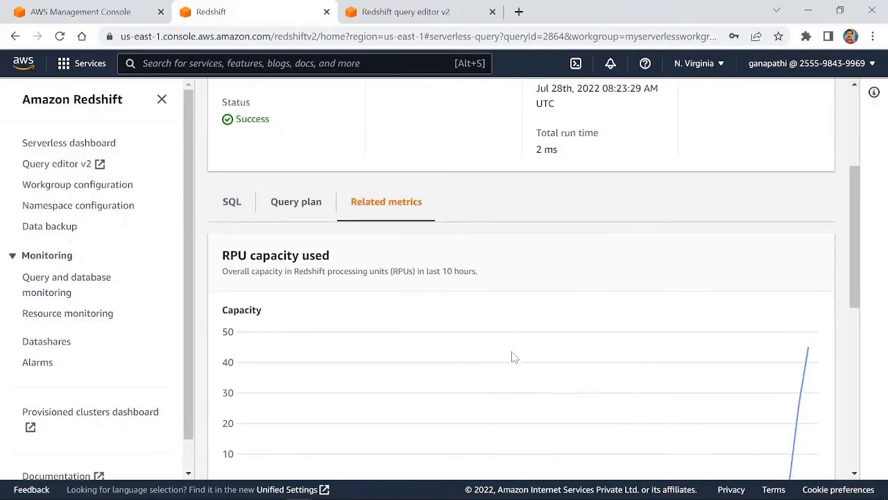
scroll(514, 358, "down", 2)
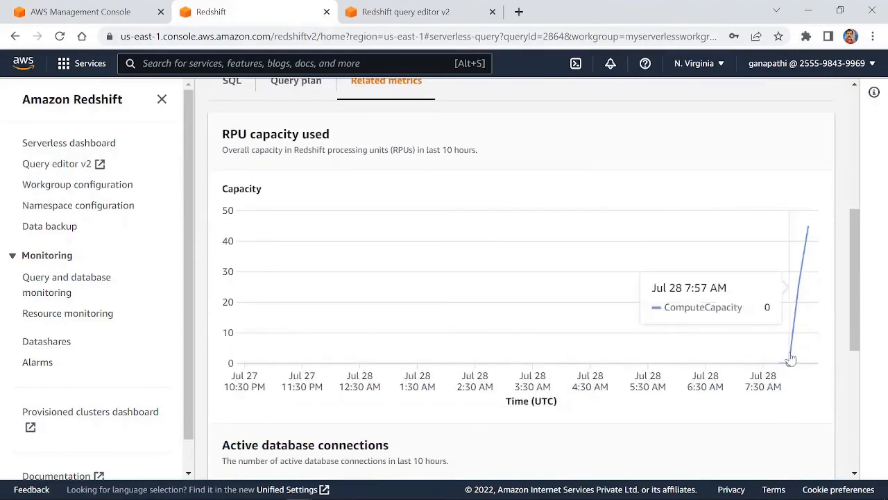
mouse_move(810, 236)
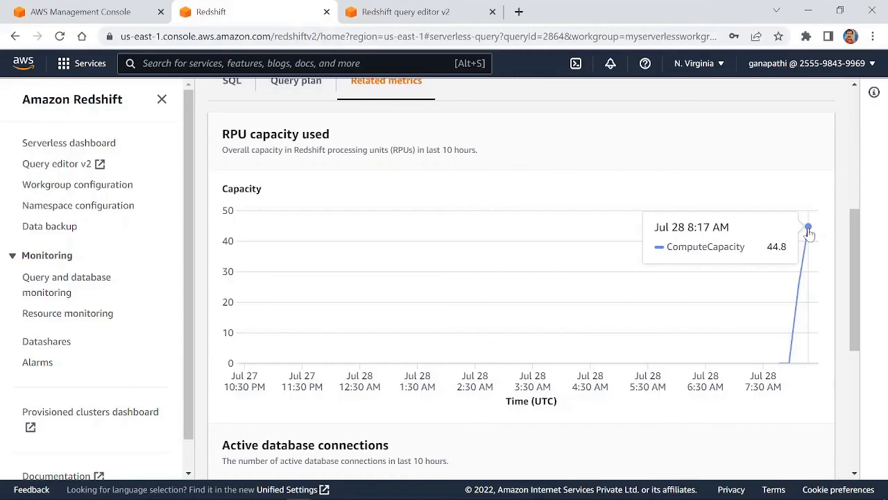
Step: Open Resource monitoring for myserverlessworkgroup and examine the RPU capacity used and Compute usage graphs
left_click(45, 318)
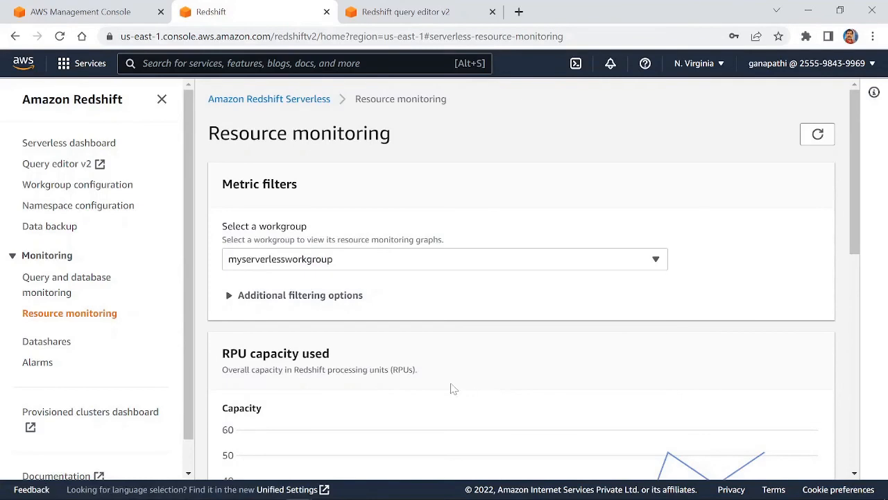
scroll(440, 381, "down", 3)
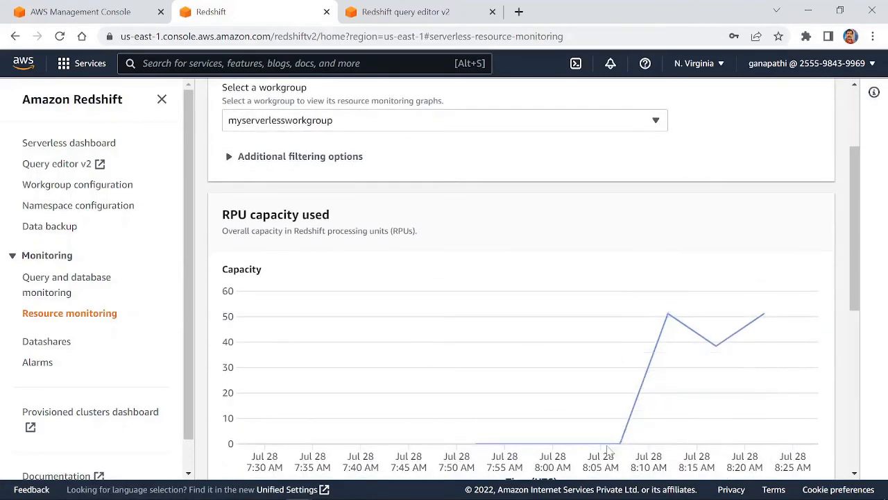
mouse_move(621, 447)
mouse_move(663, 330)
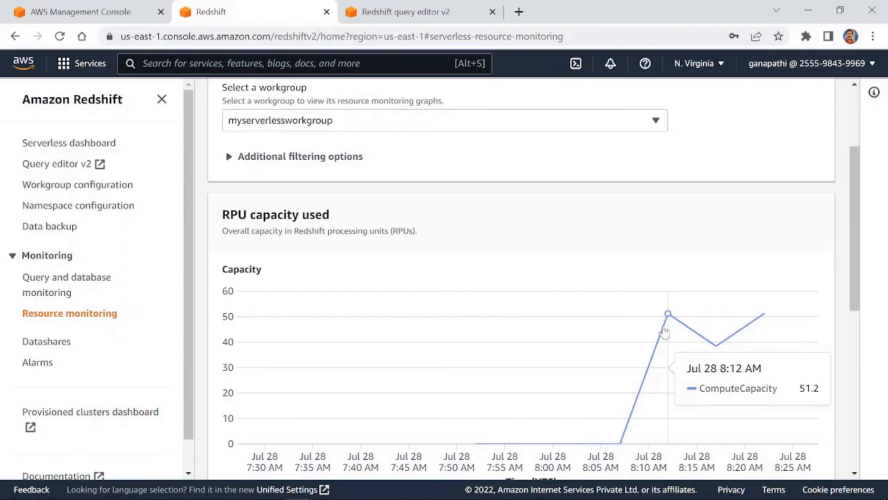
mouse_move(717, 348)
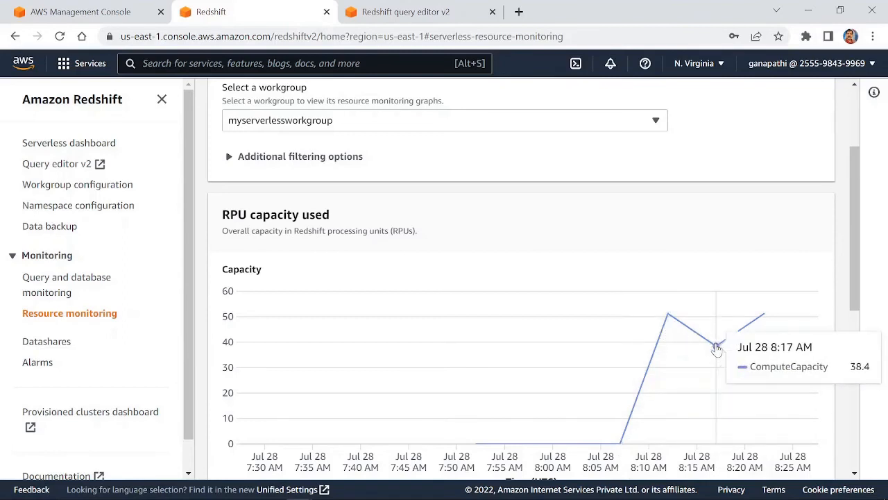
mouse_move(765, 318)
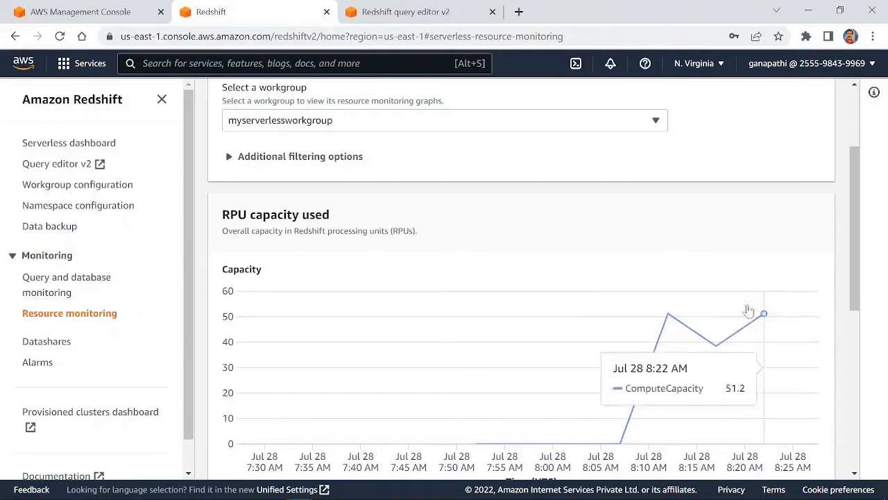
scroll(361, 236, "down", 2)
scroll(380, 239, "down", 2)
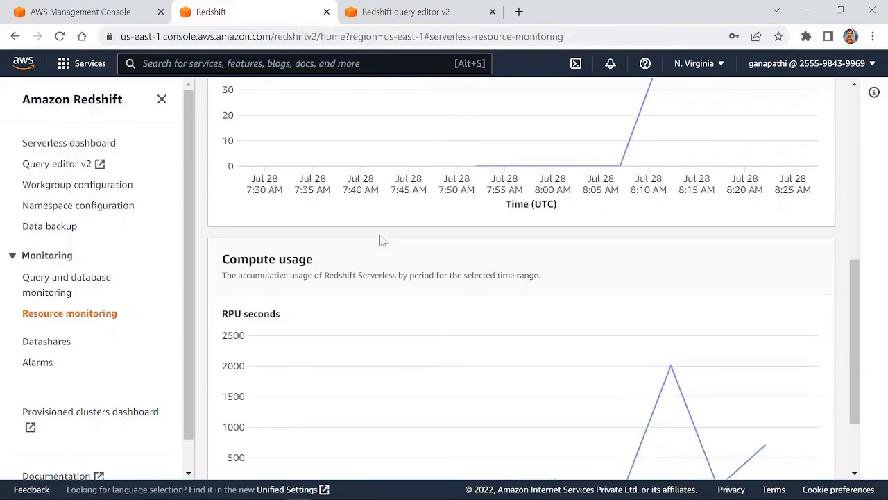
scroll(423, 257, "down", 2)
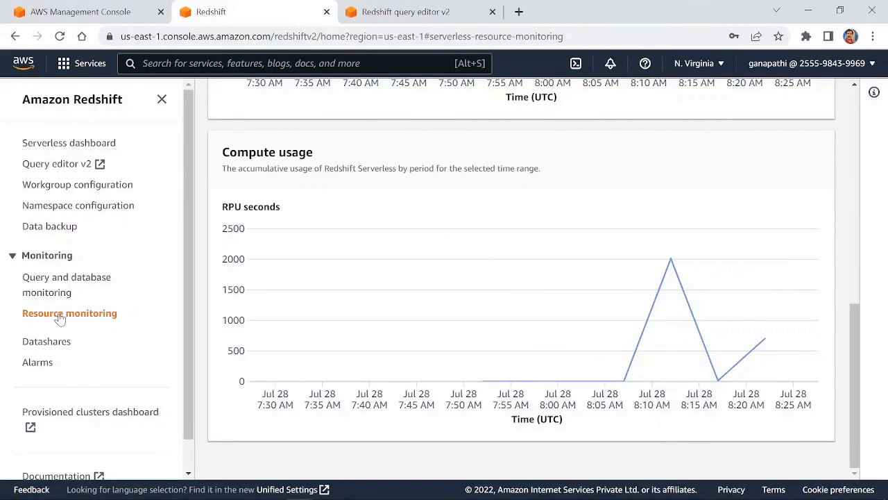
Step: Open the serverless alarms list and look at the available status filter options, leaving Any Status selected
left_click(35, 364)
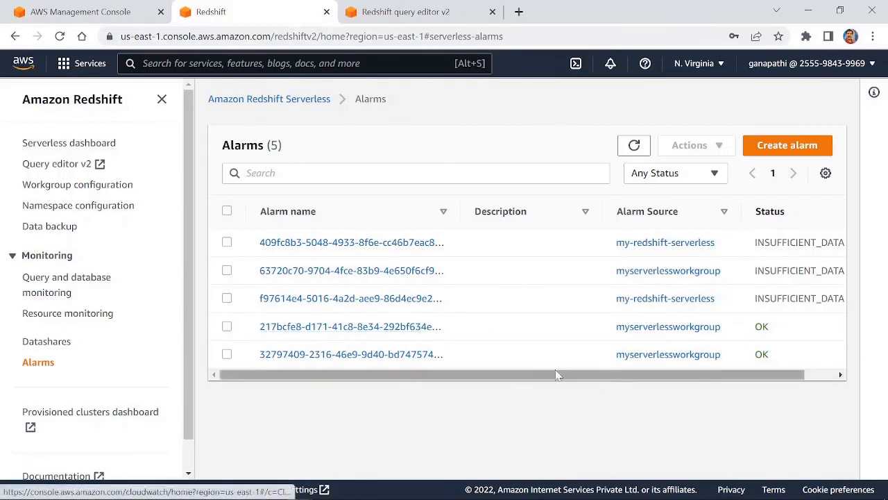
left_click(715, 173)
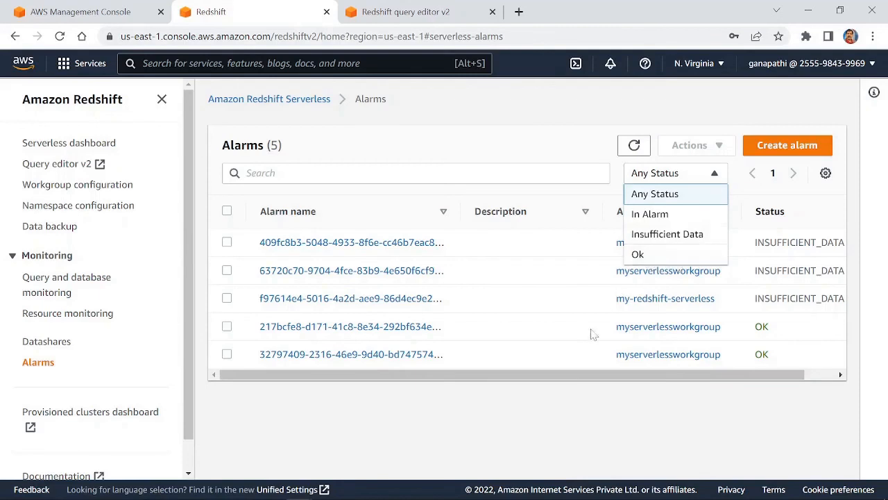
left_click(584, 423)
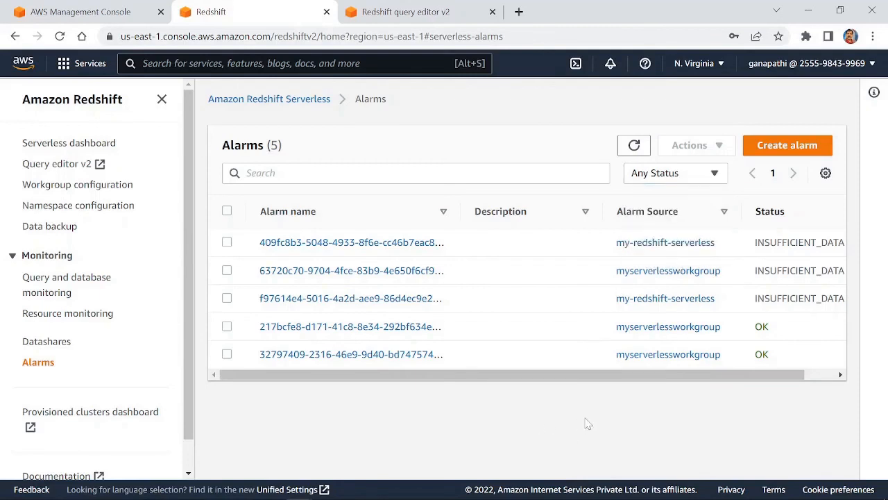
Step: In query editor v2, replace the query with select trunc(start_time) "Day", sum(compute_seconds)/60/60 from sys_serverless_usage group by trunc(start_time) order by 1, and run it
left_click(406, 12)
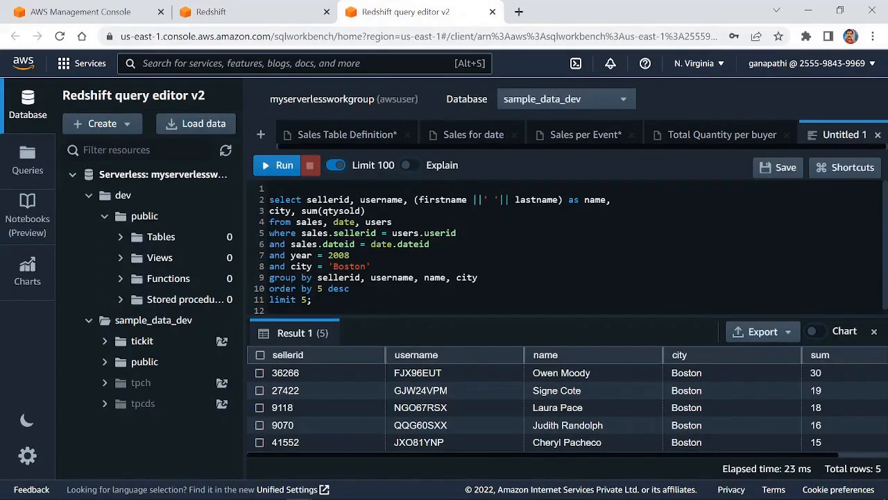
left_click_drag(278, 310, 258, 199)
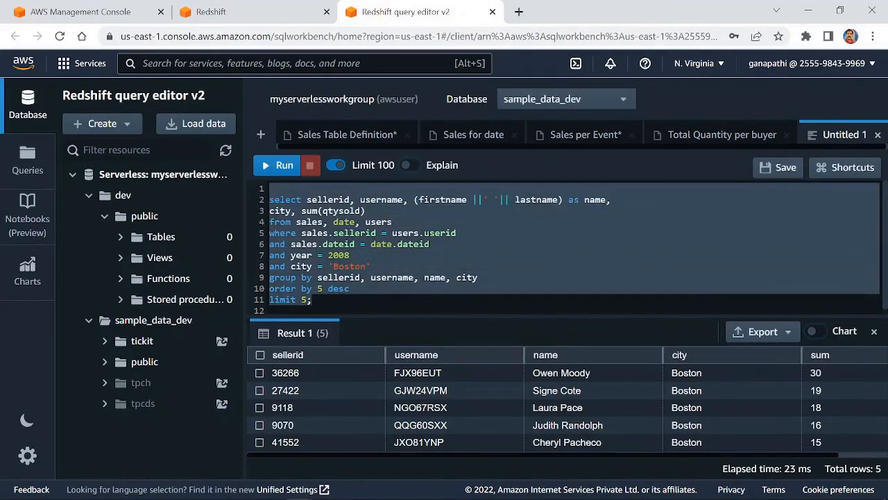
key("BackSpace")
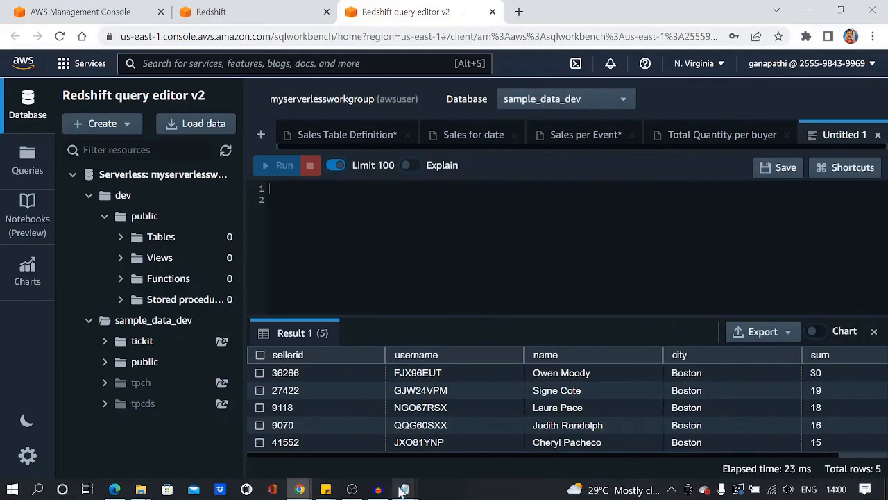
type("select   trunc(start_time) \"Day\",   sum(compute_seconds)/60/60 * 0.36 from sys_serverless_usage group by trunc(start_time) order by 1")
key("BackSpace")
key("BackSpace")
key("BackSpace")
key("BackSpace")
key("BackSpace")
key("BackSpace")
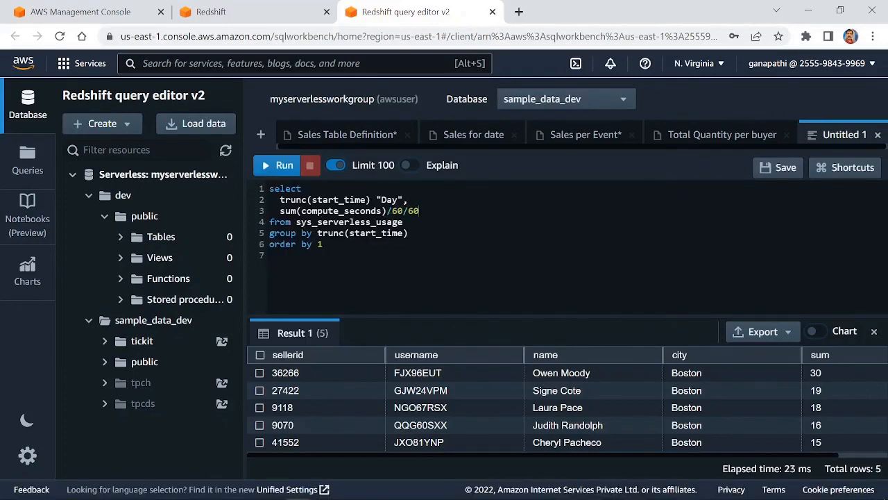
left_click(284, 168)
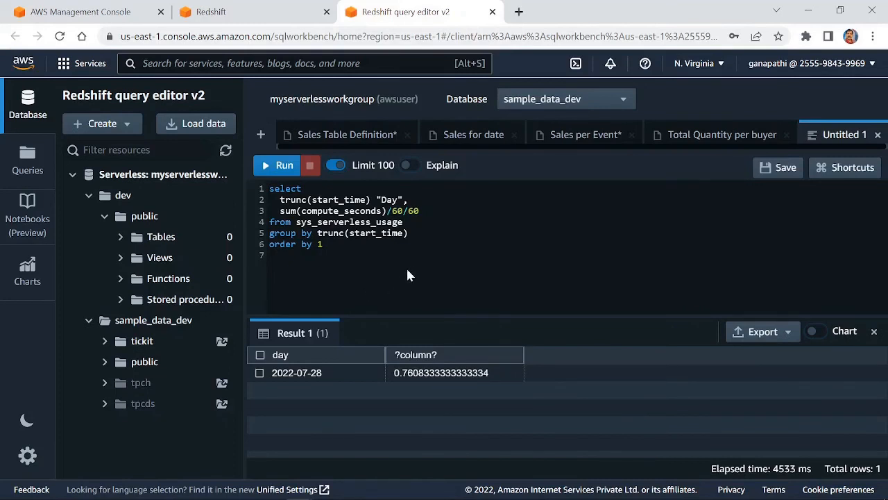
Step: Close the query editor and request deletion of myserverlessworkgroup from the workgroup configuration, entering "delete" as the workgroup confirmation
key("ctrl+w")
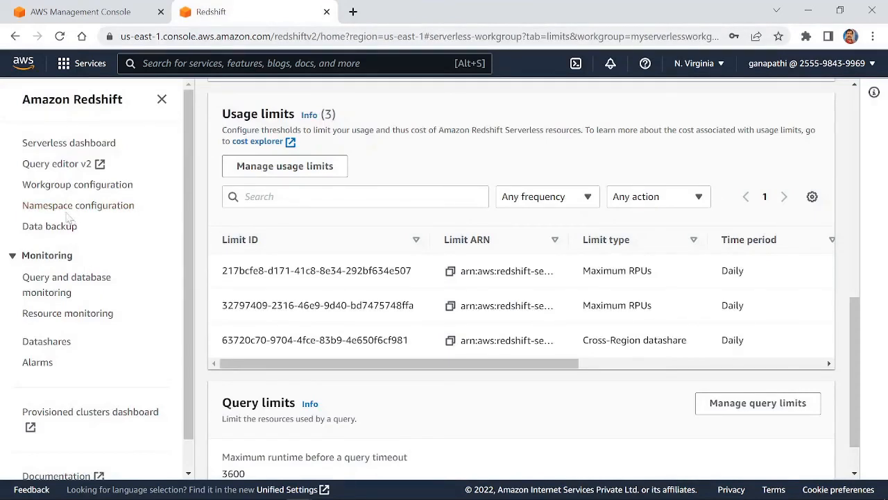
left_click(72, 185)
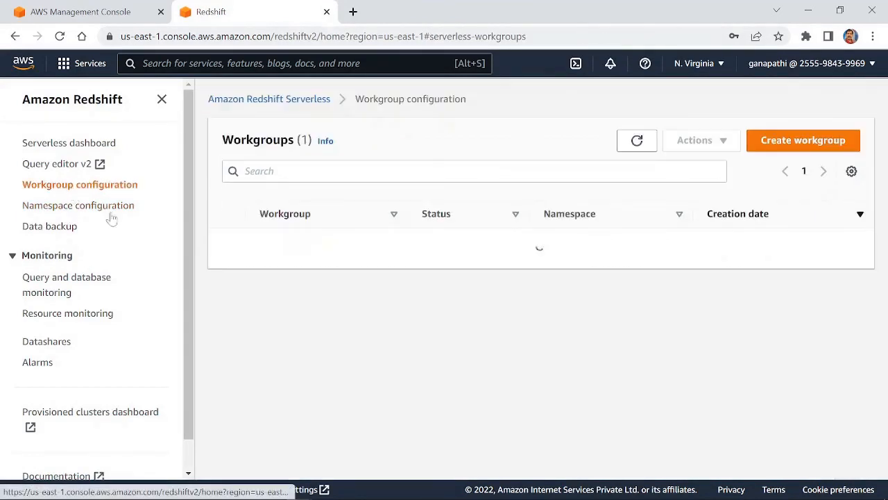
left_click(227, 241)
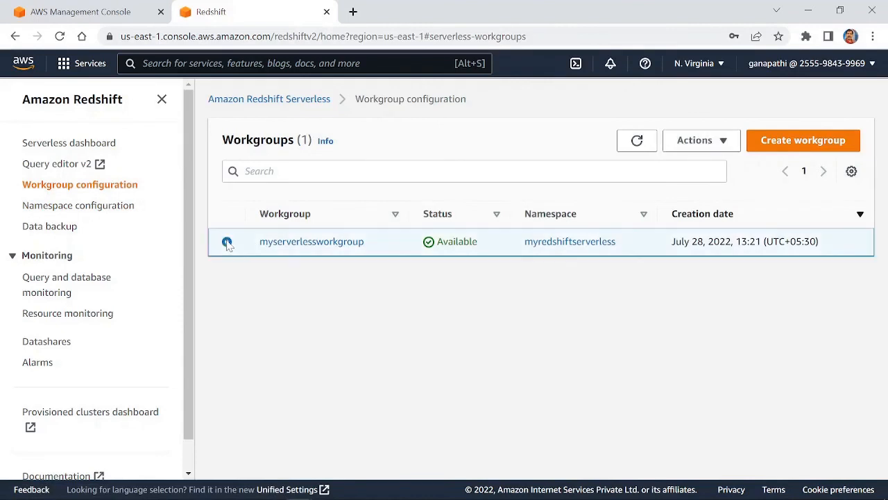
left_click(722, 142)
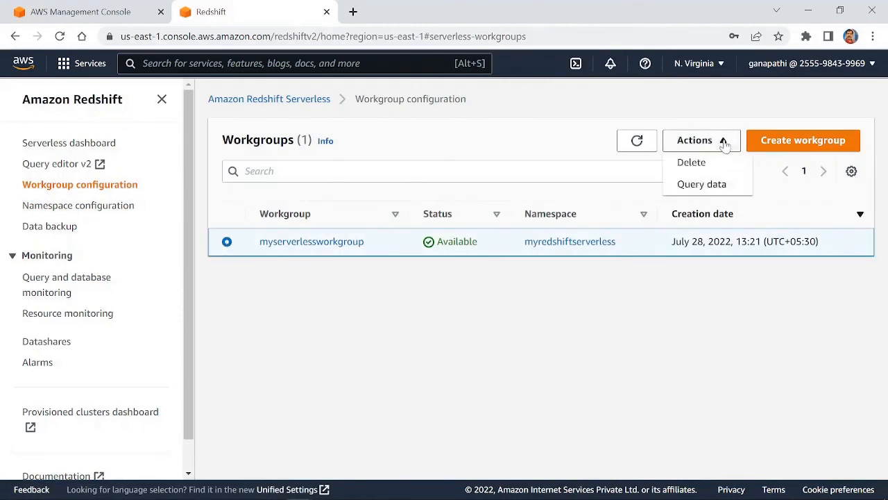
left_click(690, 164)
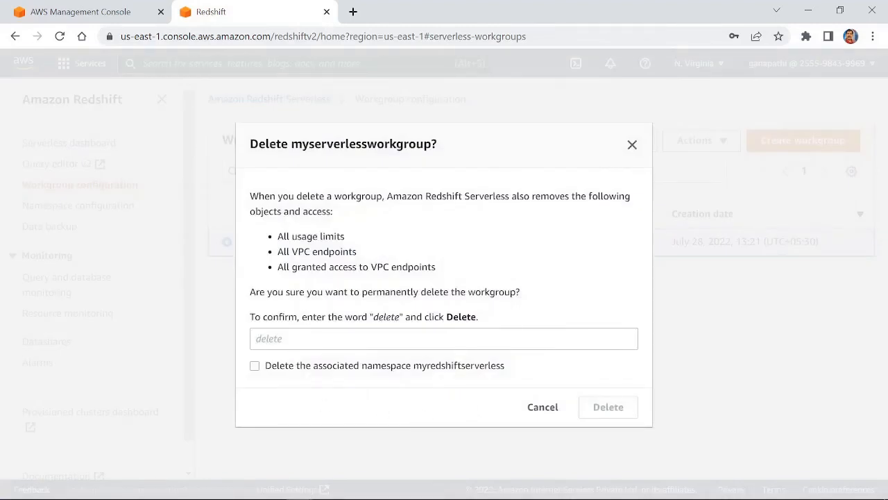
left_click(292, 339)
type("delete")
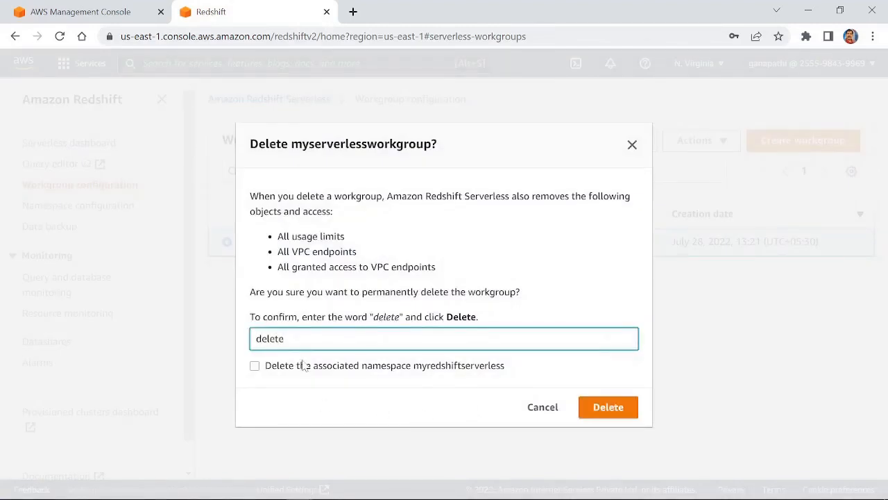
Step: Include the associated namespace myredshiftserverless without a final snapshot, enter "delete" as its confirmation, and submit the deletion
left_click(255, 366)
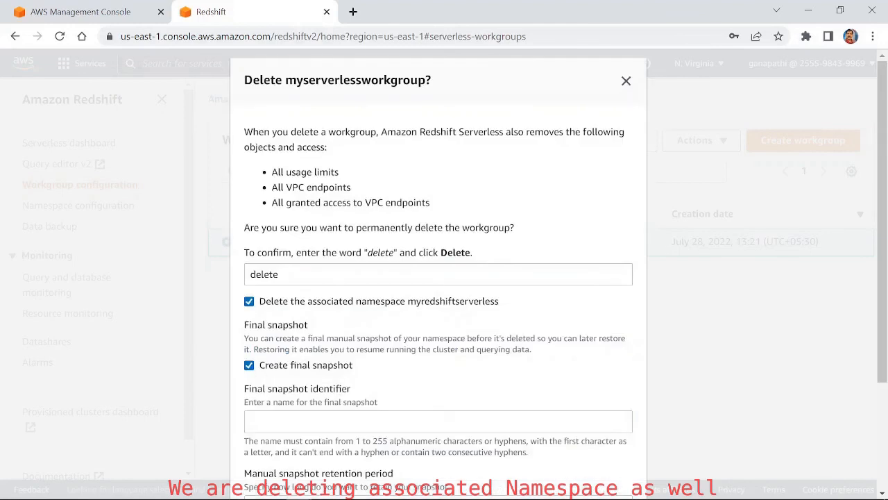
scroll(298, 361, "down", 2)
left_click(249, 295)
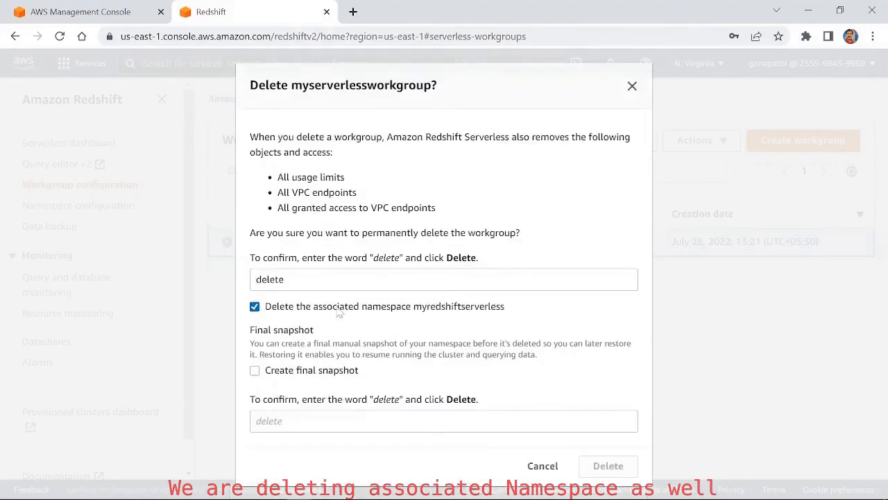
left_click(361, 420)
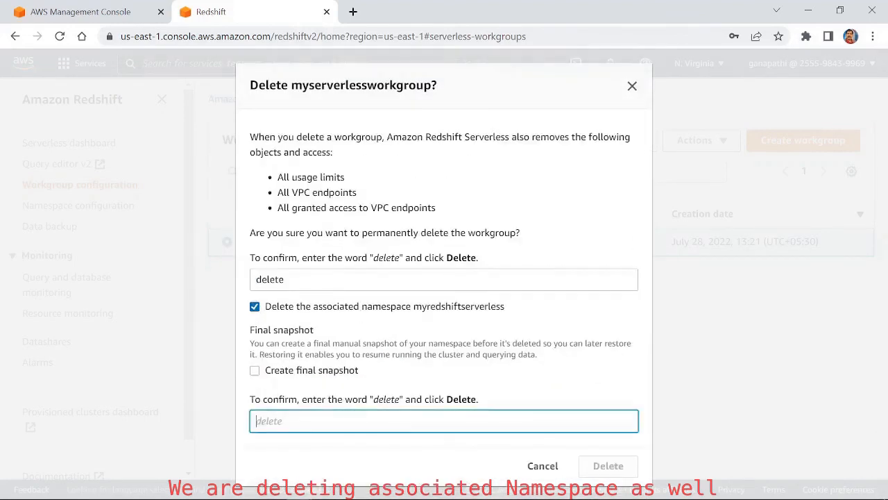
type("delete")
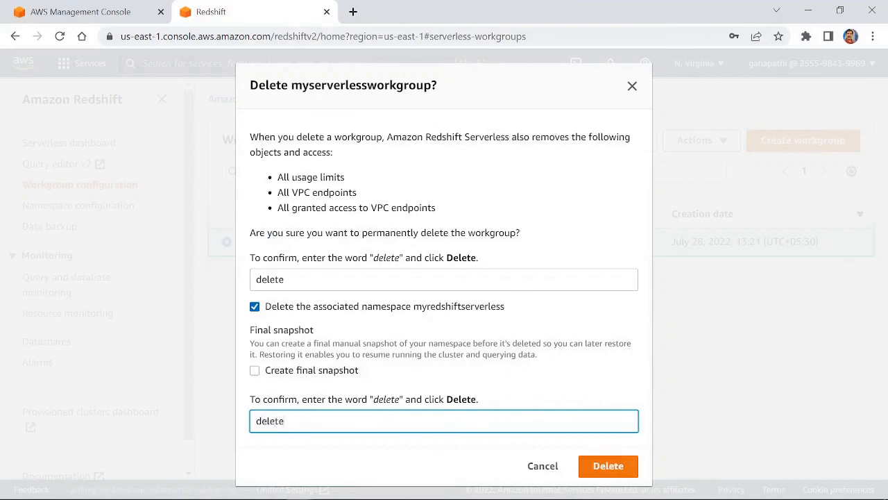
left_click(601, 466)
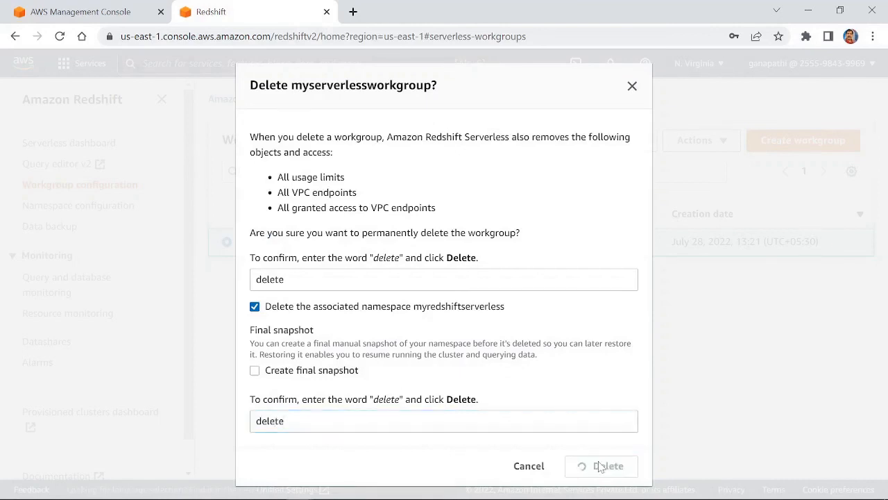